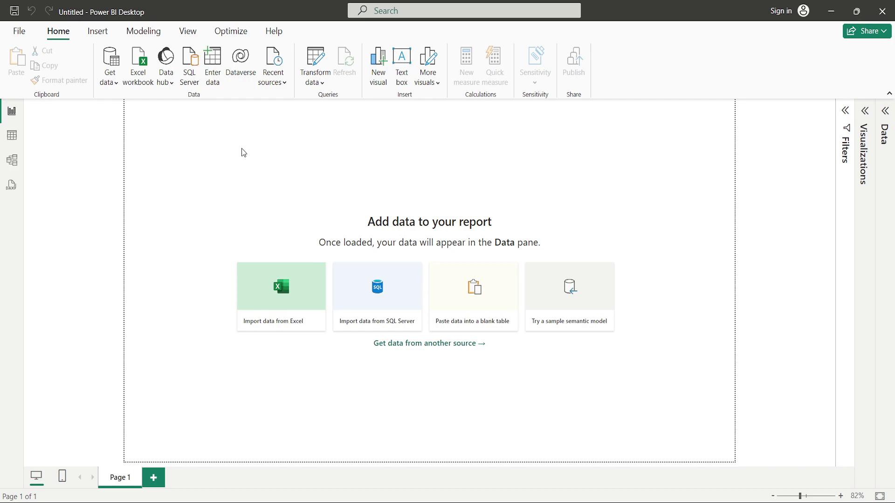
Step: Import the myntra_products_catalog CSV file from the DAX Notes folder and load it into the report
{"action": "left_click", "coordinate": [115, 87]}
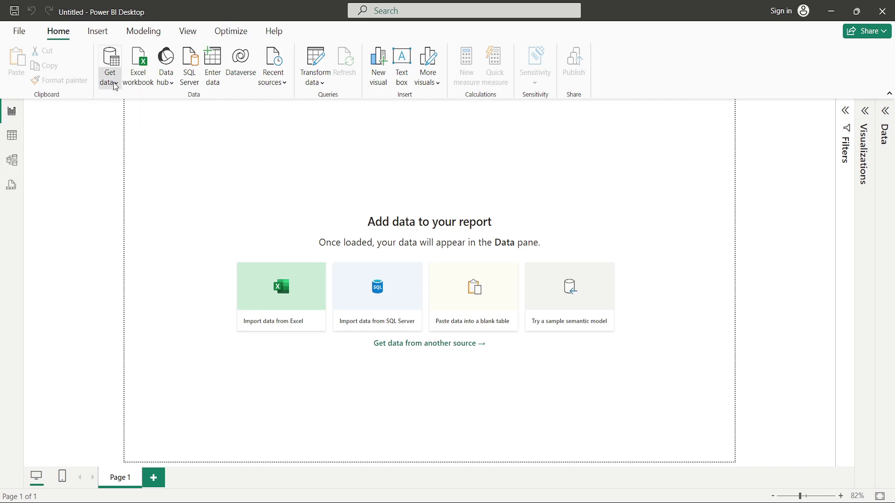
{"action": "left_click", "coordinate": [185, 247]}
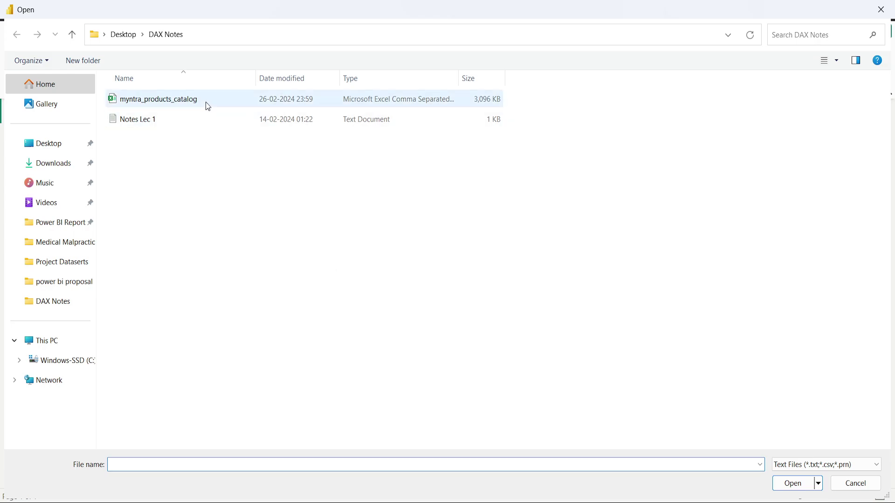
{"action": "double_click", "coordinate": [209, 107]}
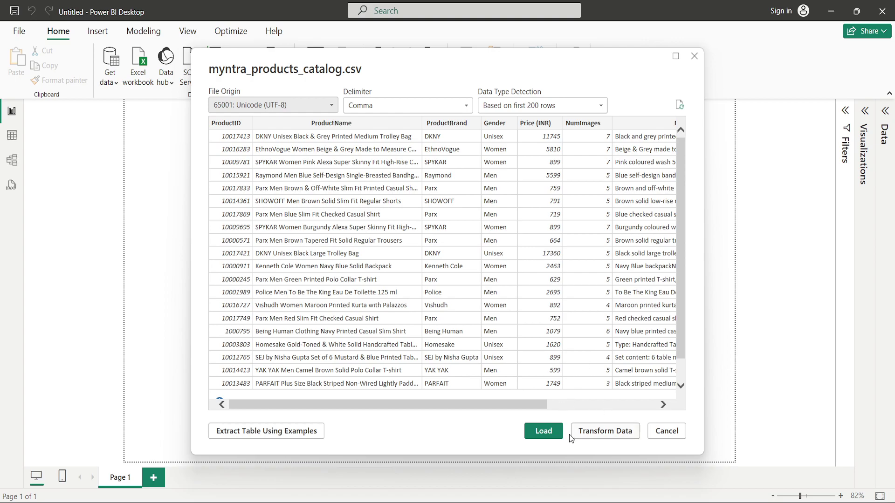
{"action": "left_click", "coordinate": [553, 435]}
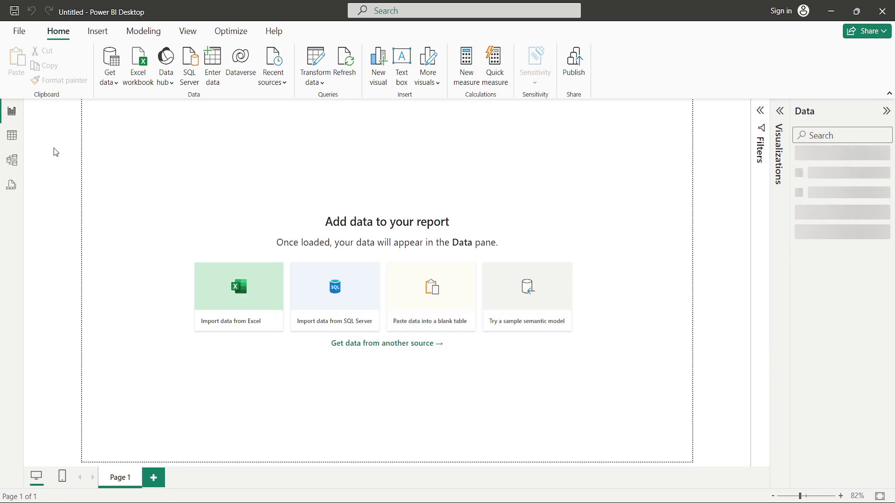
Step: Examine the loaded table's columns from ProductID through Description, including the distinct values in the Gender column
{"action": "left_click", "coordinate": [13, 138]}
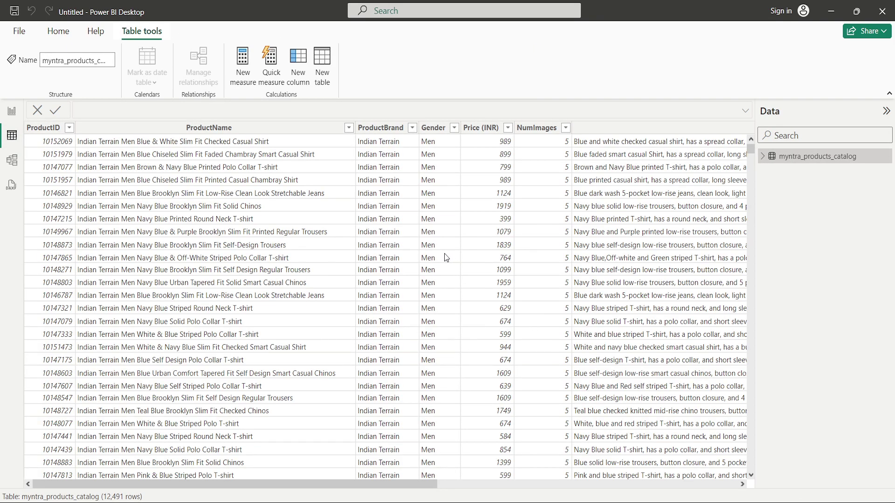
{"action": "left_click", "coordinate": [52, 132]}
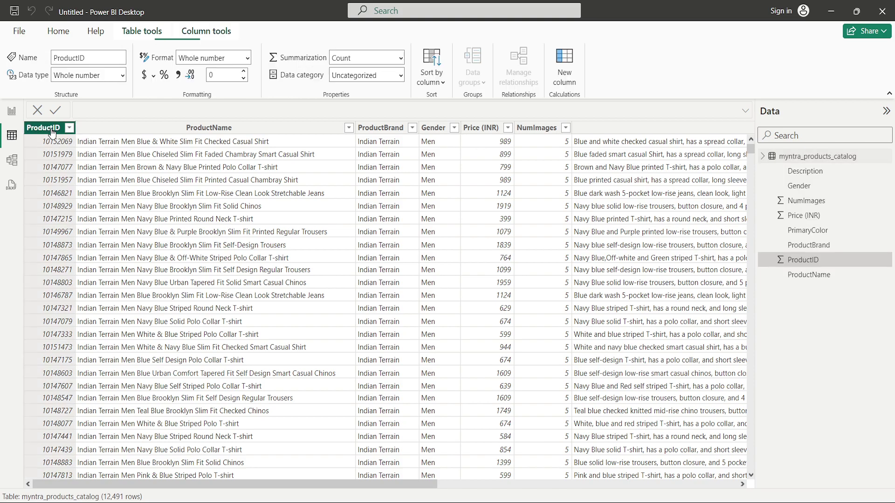
{"action": "left_click", "coordinate": [185, 130]}
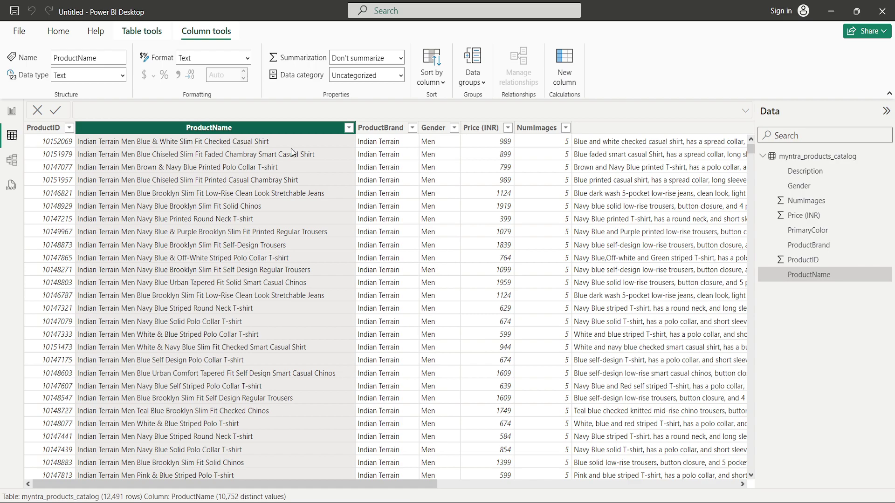
{"action": "left_click", "coordinate": [392, 132]}
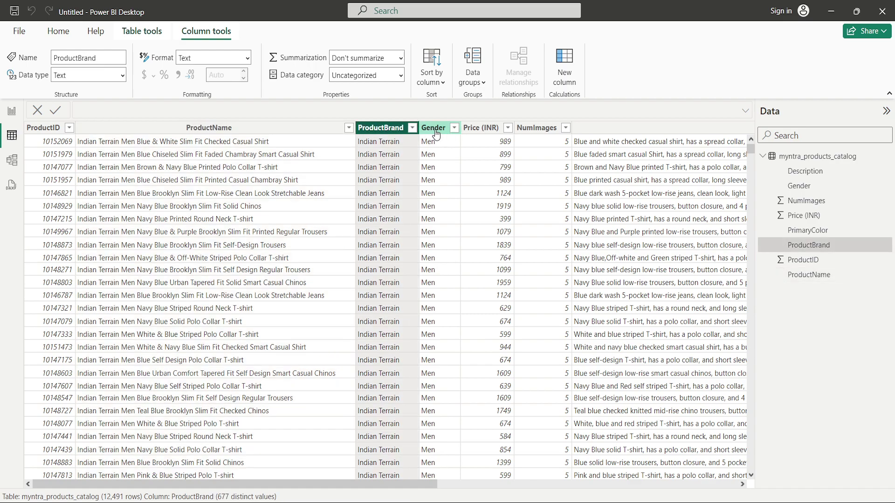
{"action": "left_click", "coordinate": [436, 133]}
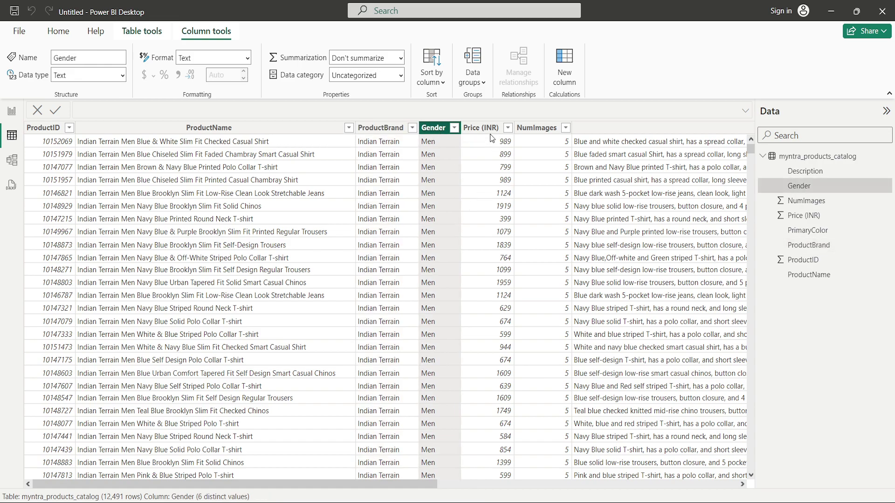
{"action": "left_click", "coordinate": [454, 129]}
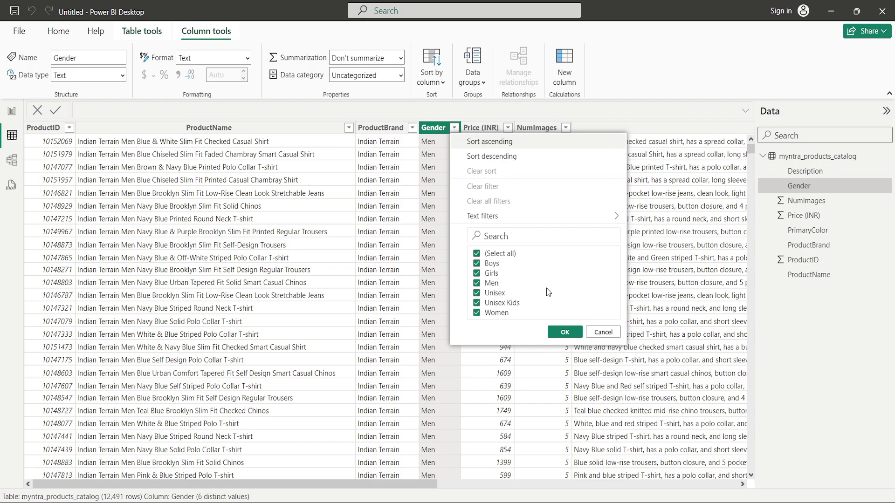
{"action": "left_click", "coordinate": [603, 333]}
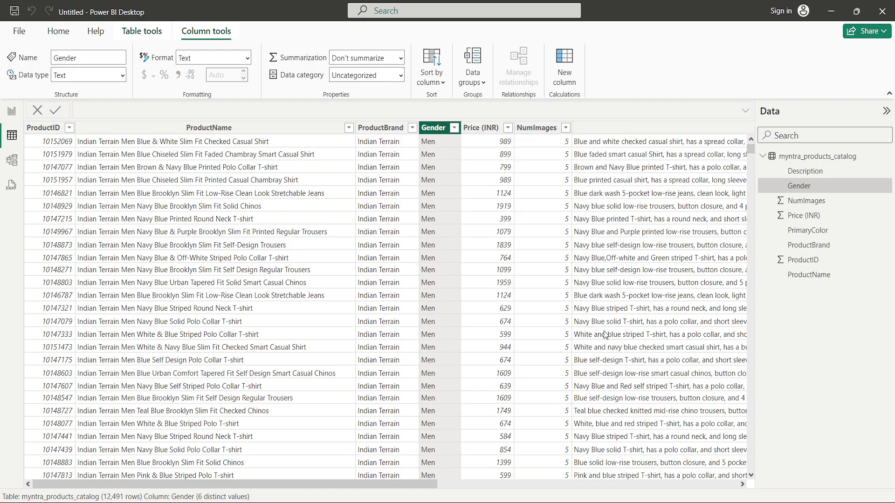
{"action": "left_click", "coordinate": [486, 136]}
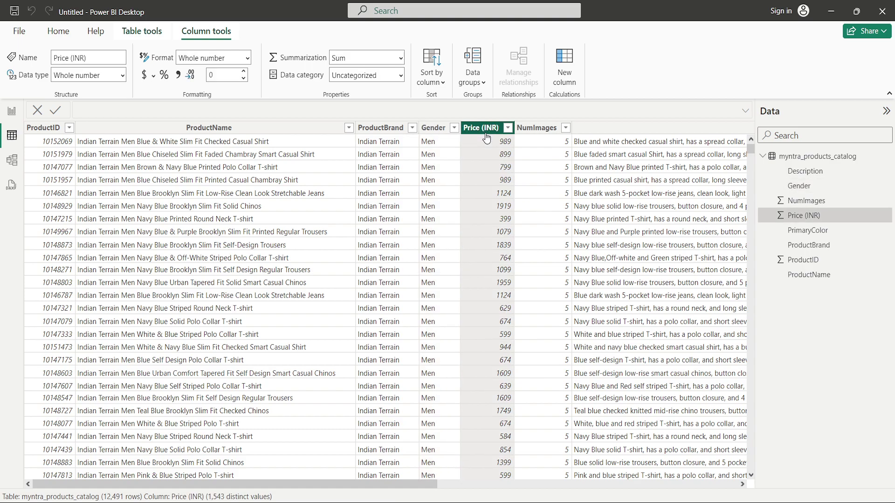
{"action": "left_click", "coordinate": [535, 134]}
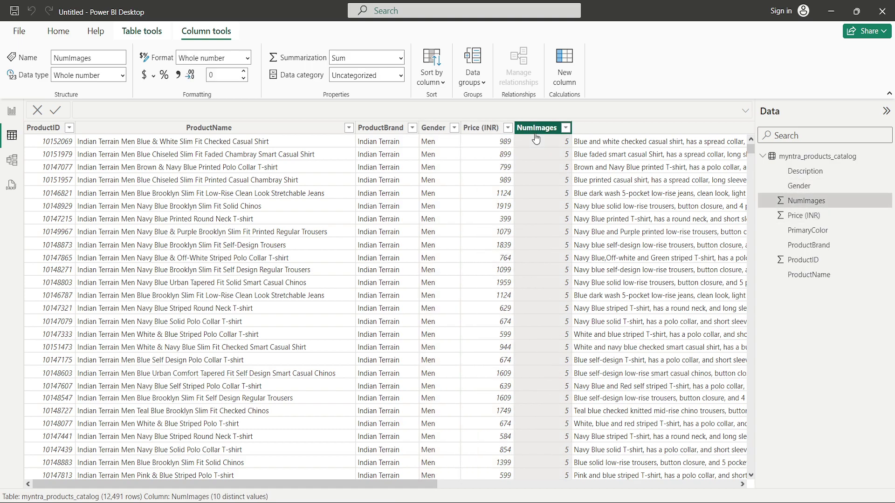
{"action": "left_click", "coordinate": [640, 133]}
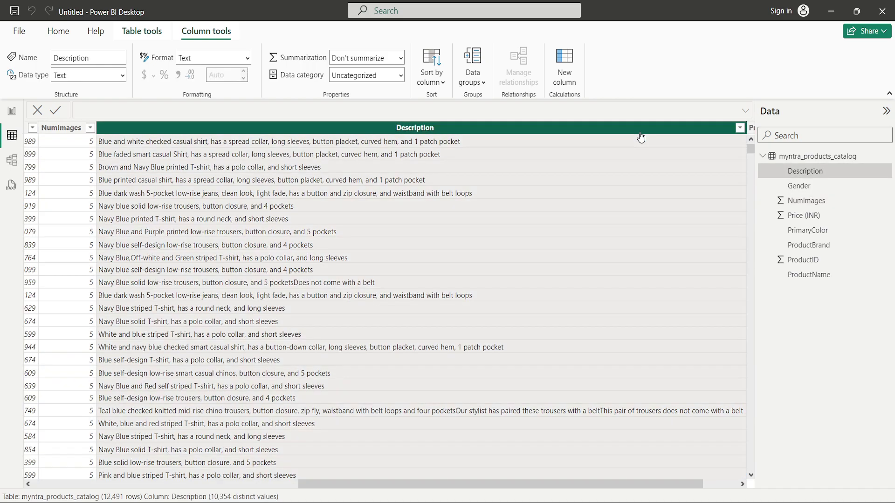
Step: Set the report page's canvas background to the image Red Professional Fashion YouTube Thumbnail (4) from Downloads, with 0% transparency
{"action": "left_click", "coordinate": [4, 112]}
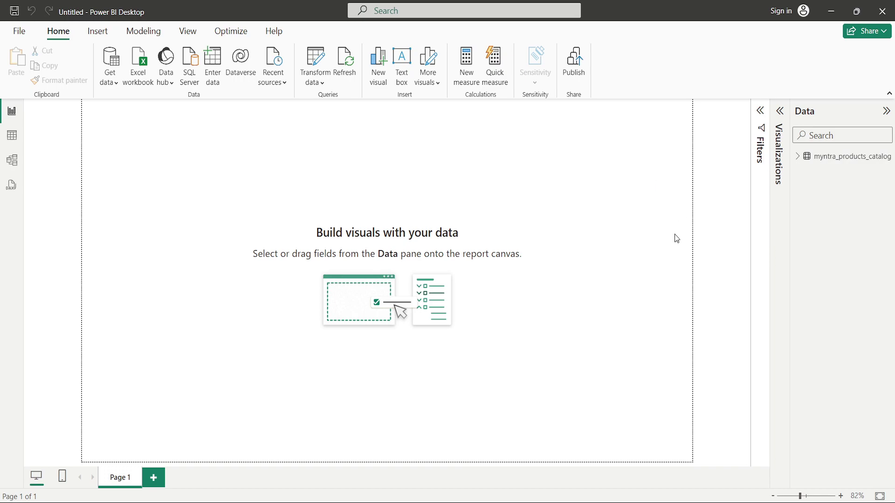
{"action": "left_click", "coordinate": [782, 117]}
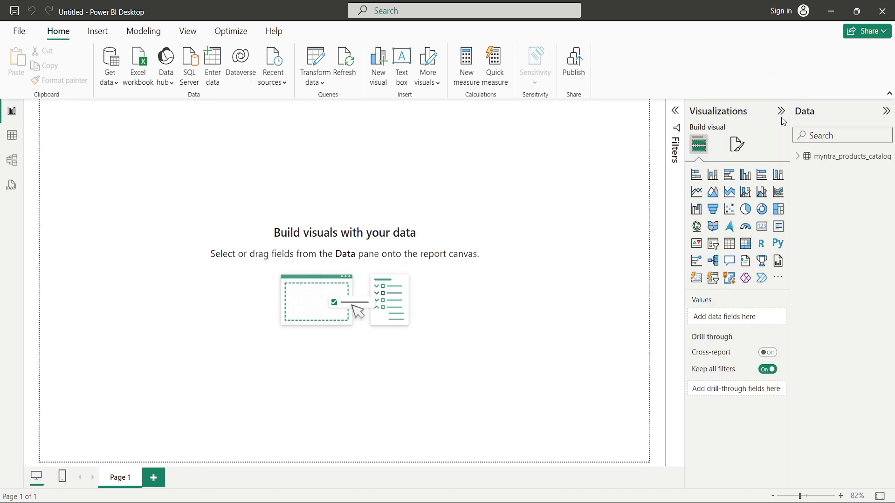
{"action": "left_click", "coordinate": [738, 146]}
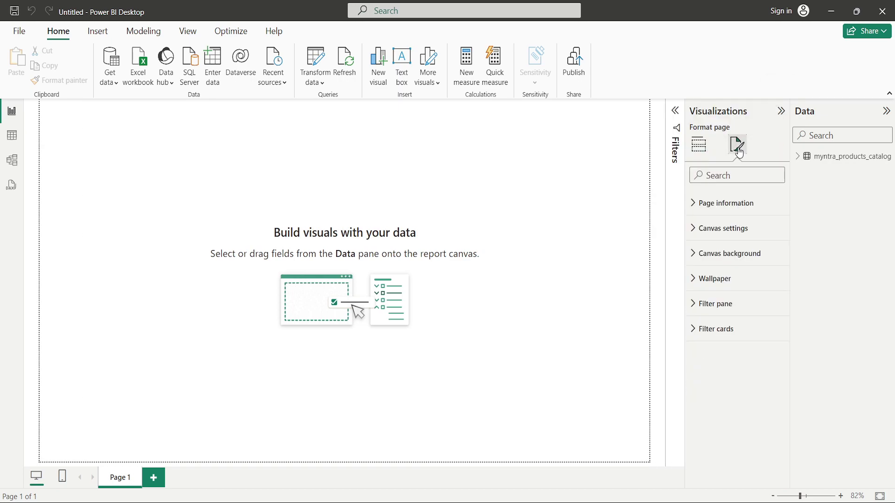
{"action": "left_click", "coordinate": [743, 254]}
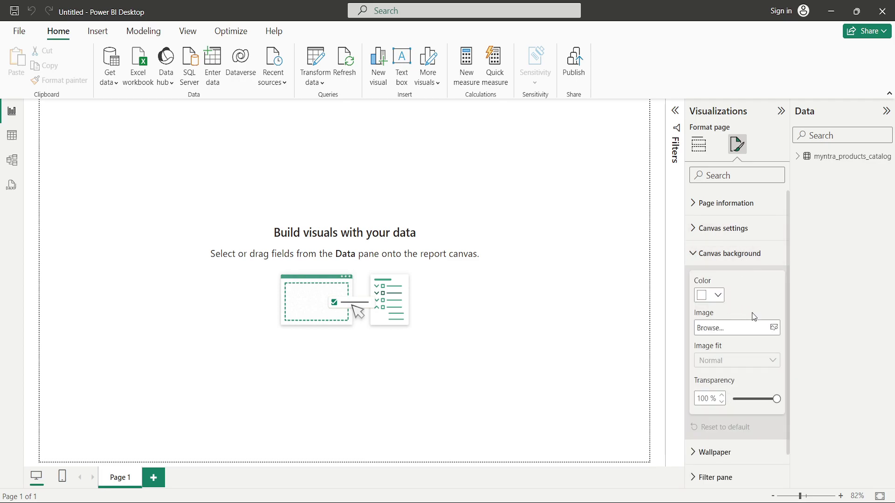
{"action": "left_click", "coordinate": [747, 332]}
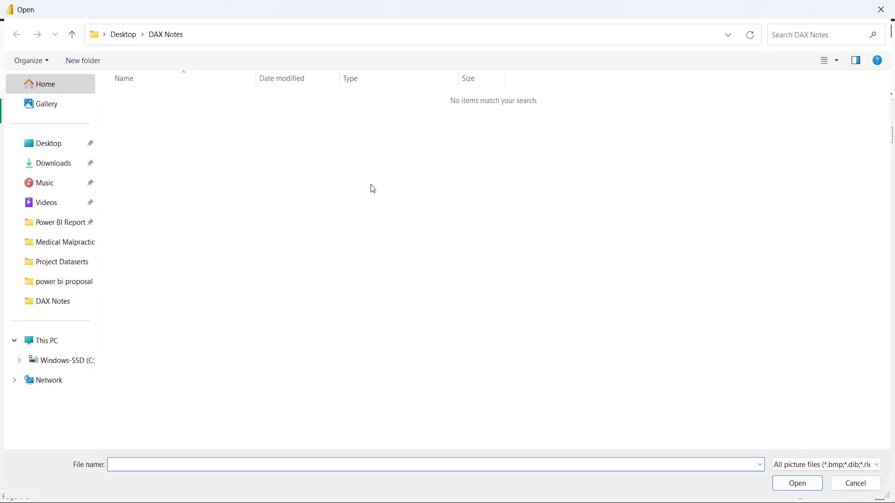
{"action": "left_click", "coordinate": [82, 165]}
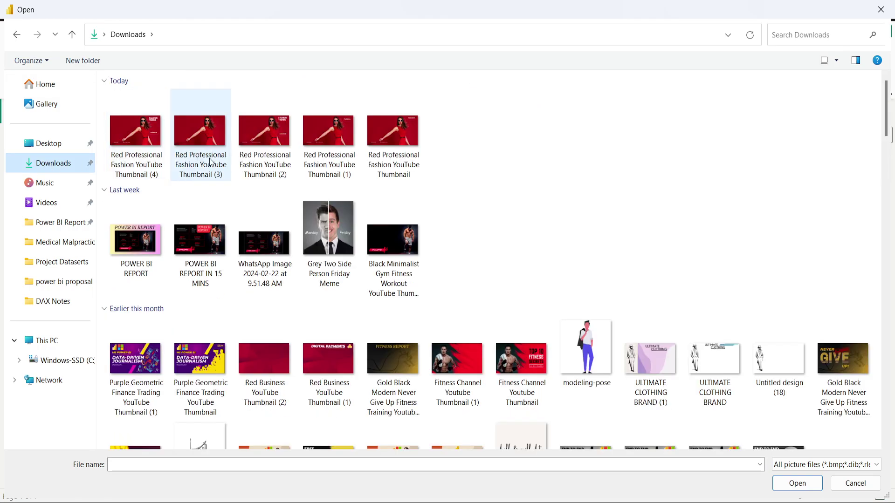
{"action": "double_click", "coordinate": [136, 141]}
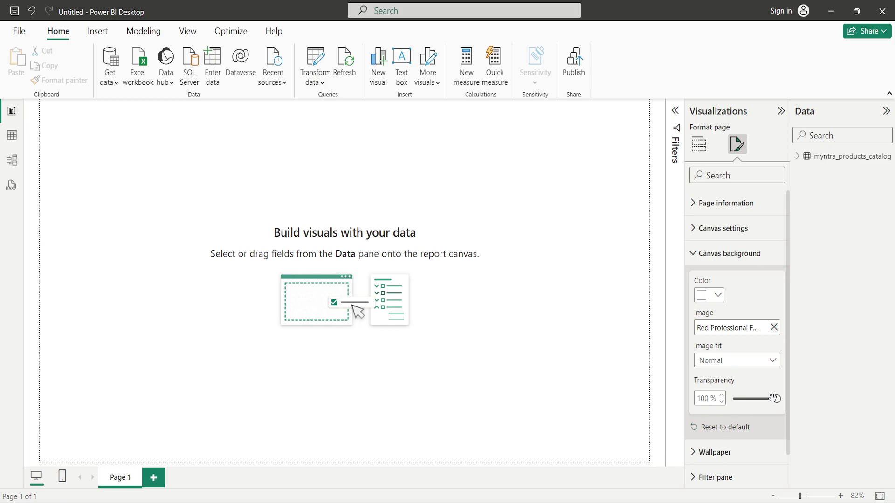
{"action": "left_click_drag", "start_coordinate": [773, 399], "coordinate": [694, 409]}
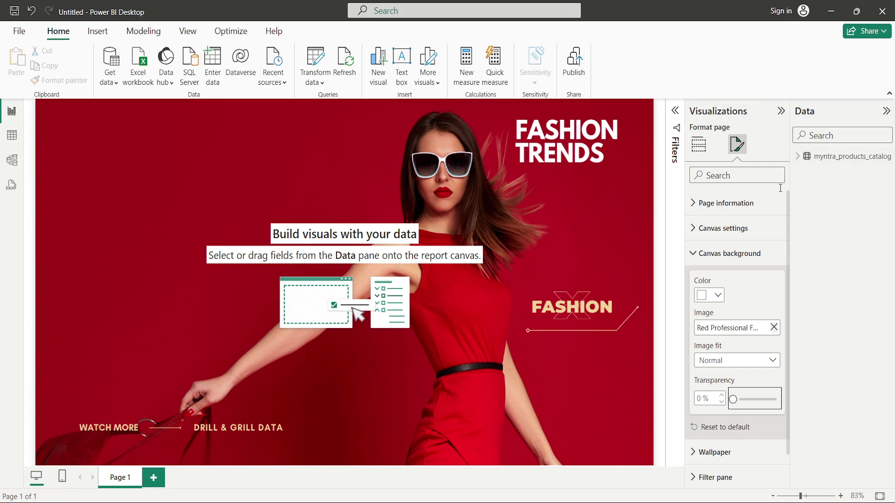
{"action": "left_click", "coordinate": [730, 253]}
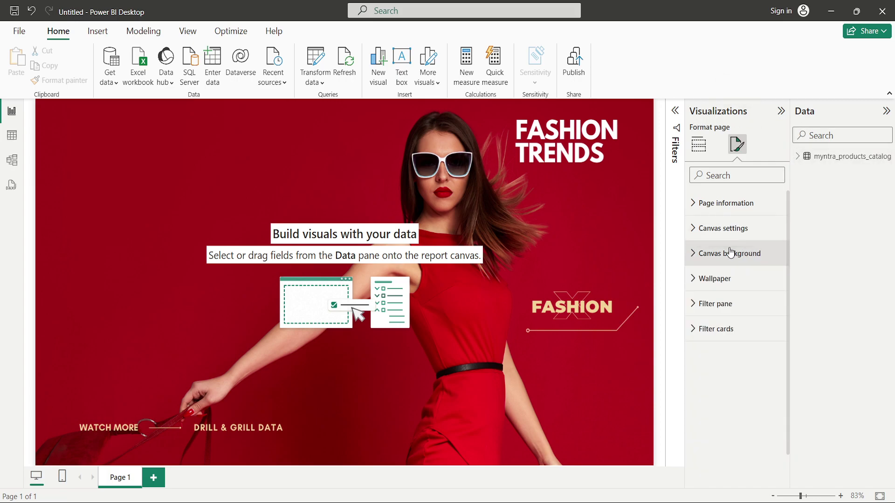
Step: Set the page wallpaper to the image Red Professional Fashion YouTube Thumbnail (3) from Downloads
{"action": "left_click", "coordinate": [742, 283]}
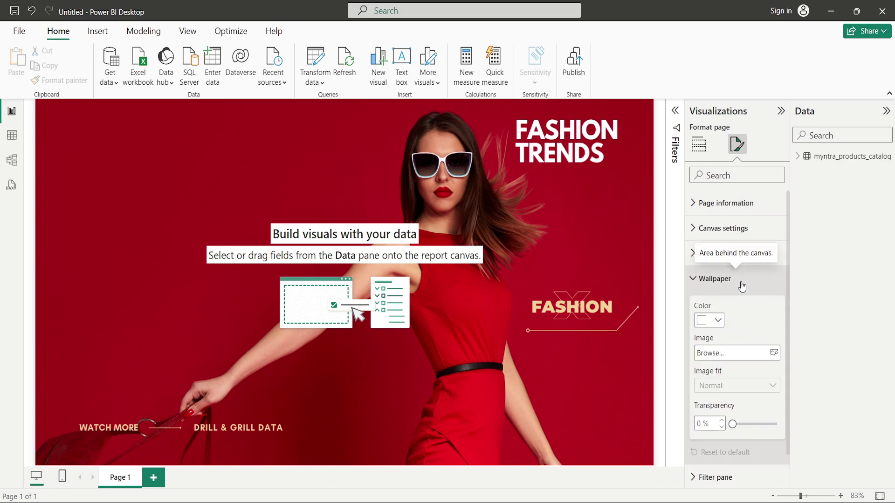
{"action": "left_click", "coordinate": [764, 356]}
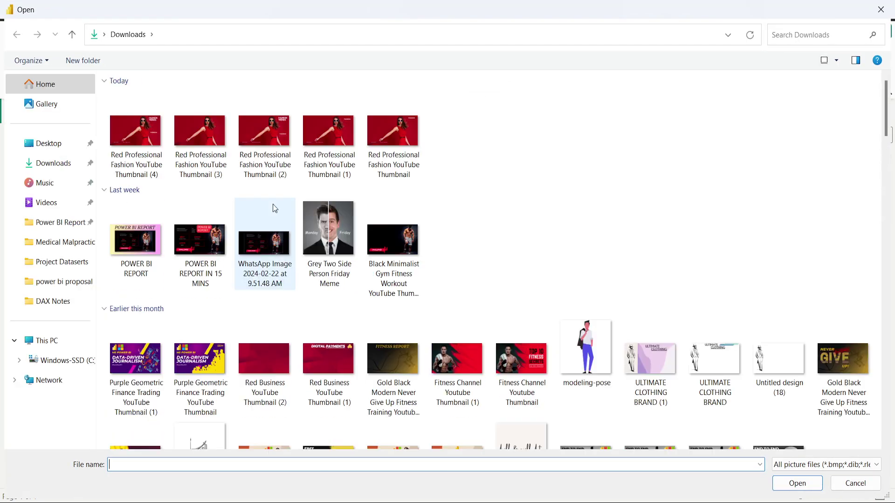
{"action": "double_click", "coordinate": [180, 133]}
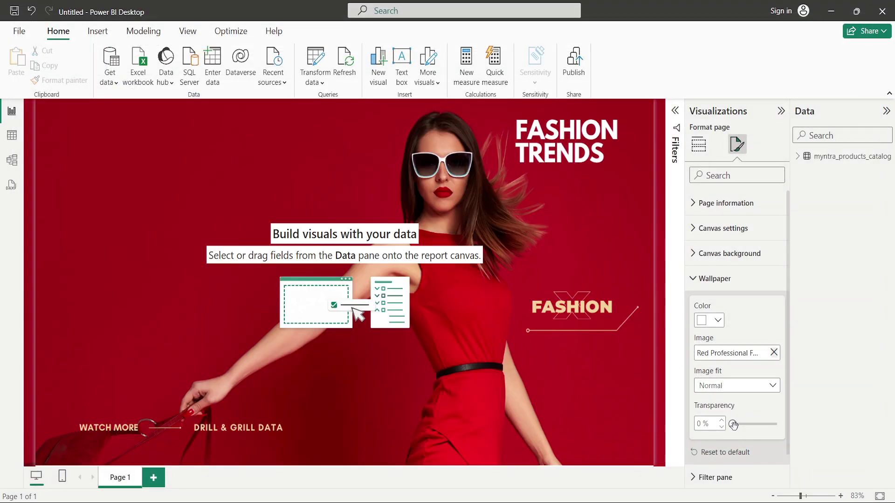
{"action": "left_click", "coordinate": [781, 111]}
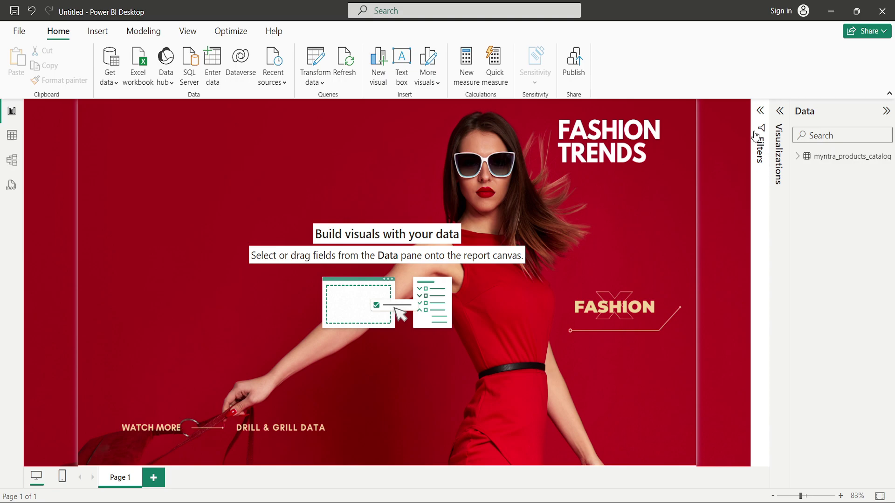
{"action": "left_click", "coordinate": [780, 113]}
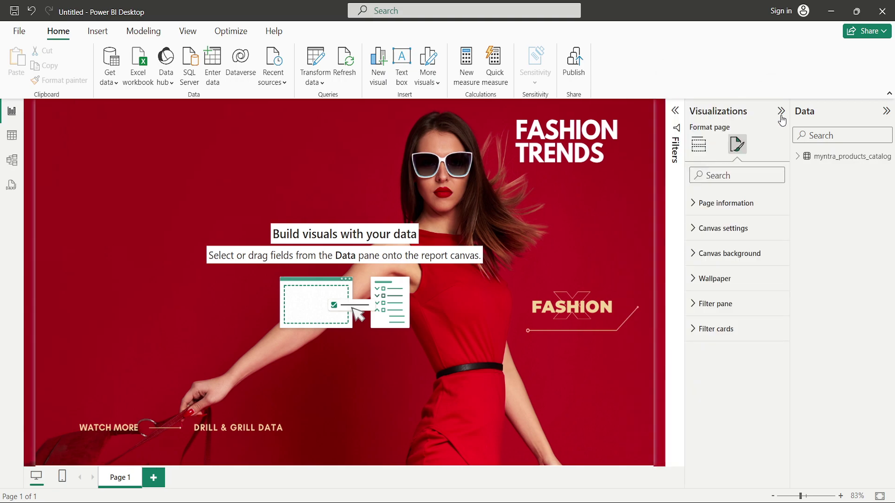
Step: Add an empty slicer to the report page and hide the Filters pane
{"action": "left_click", "coordinate": [699, 149]}
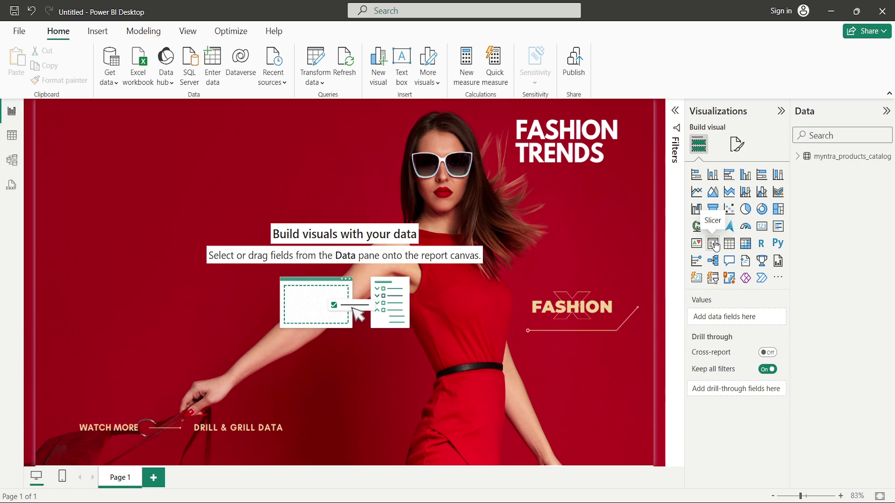
{"action": "left_click", "coordinate": [715, 243]}
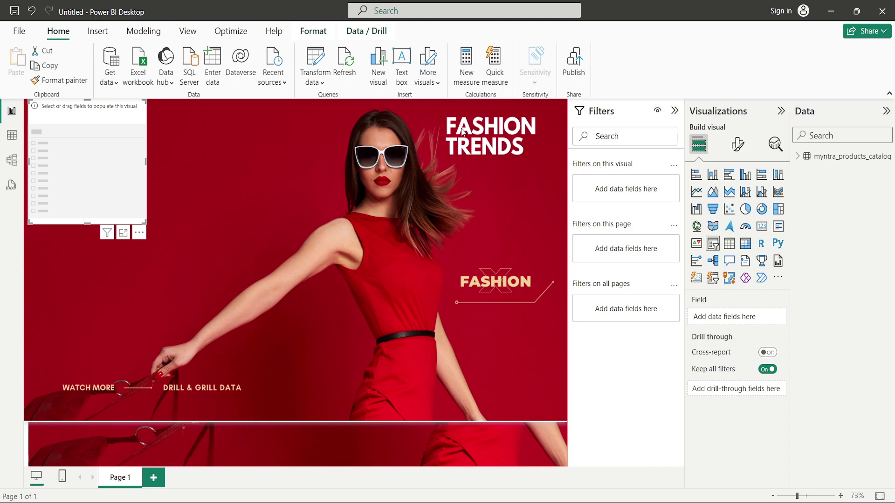
{"action": "left_click", "coordinate": [188, 32]}
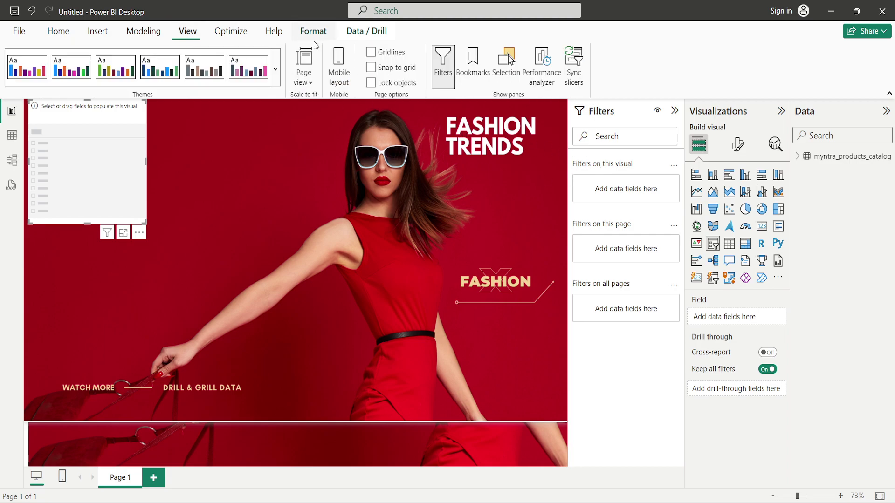
{"action": "left_click", "coordinate": [443, 67]}
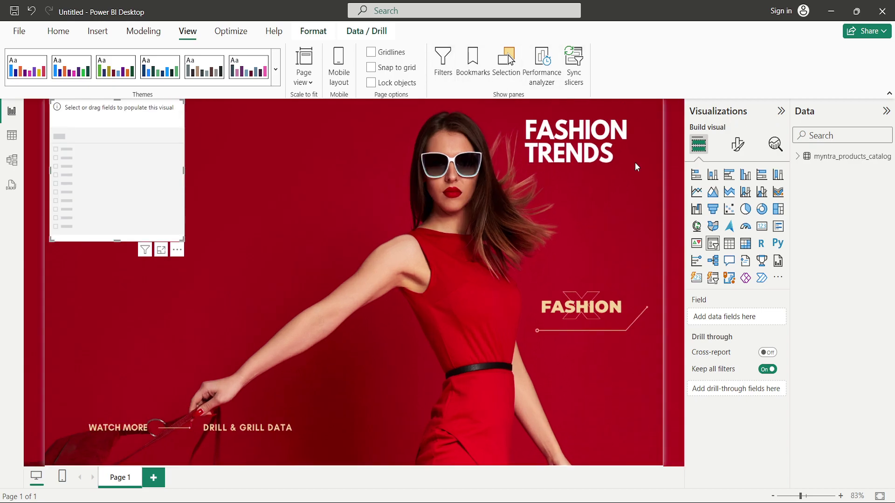
Step: Nudge the empty slicer down slightly and resize it into a short, wide box in the page's upper-left corner
{"action": "left_click_drag", "start_coordinate": [147, 181], "coordinate": [149, 188]}
{"action": "left_click_drag", "start_coordinate": [183, 248], "coordinate": [231, 148]}
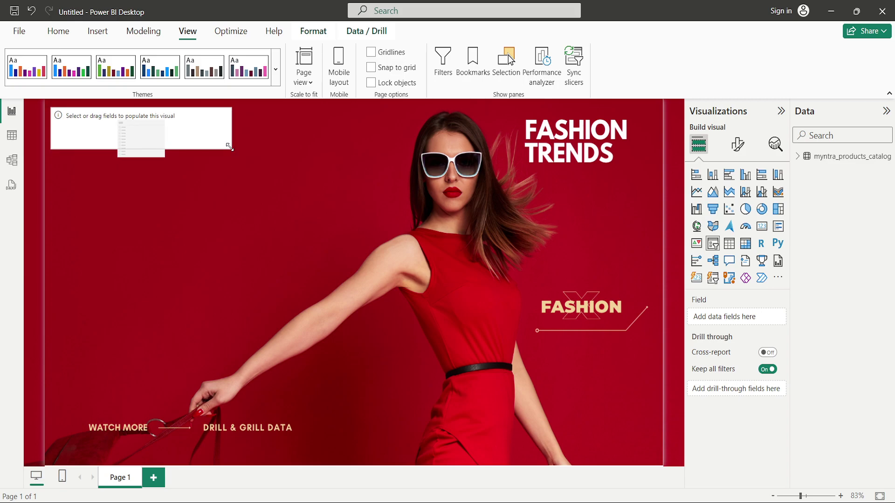
{"action": "left_click", "coordinate": [242, 154]}
{"action": "left_click", "coordinate": [211, 138]}
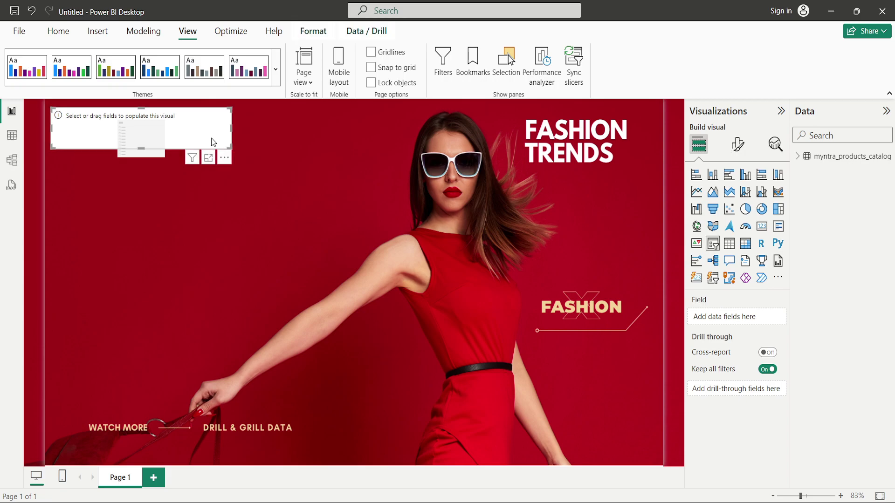
Step: Populate the empty slicer with the Gender field from the myntra_products_catalog table and look through its values
{"action": "left_click", "coordinate": [798, 156]}
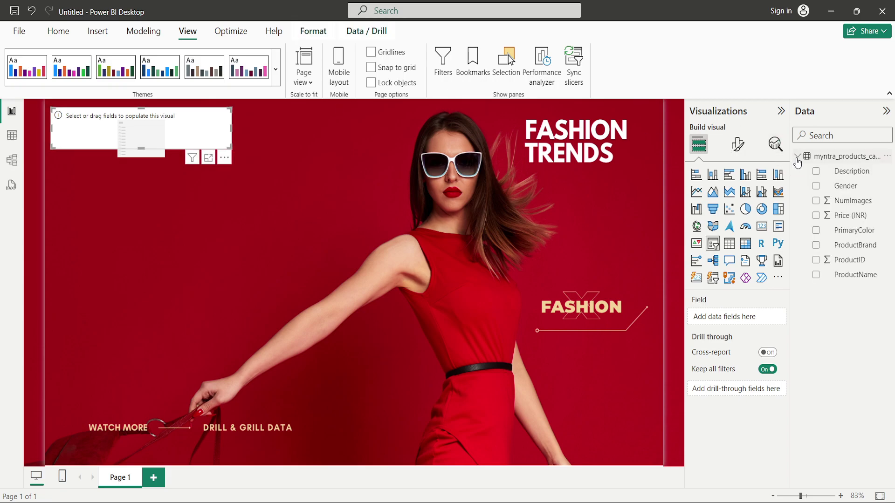
{"action": "left_click", "coordinate": [816, 187]}
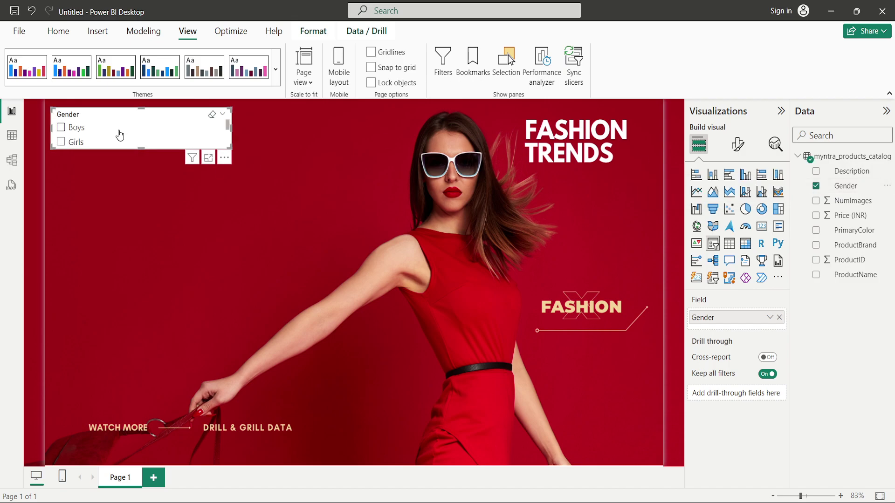
{"action": "scroll", "coordinate": [148, 134], "scroll_direction": "down", "scroll_amount": 2}
{"action": "scroll", "coordinate": [147, 134], "scroll_direction": "up", "scroll_amount": 2}
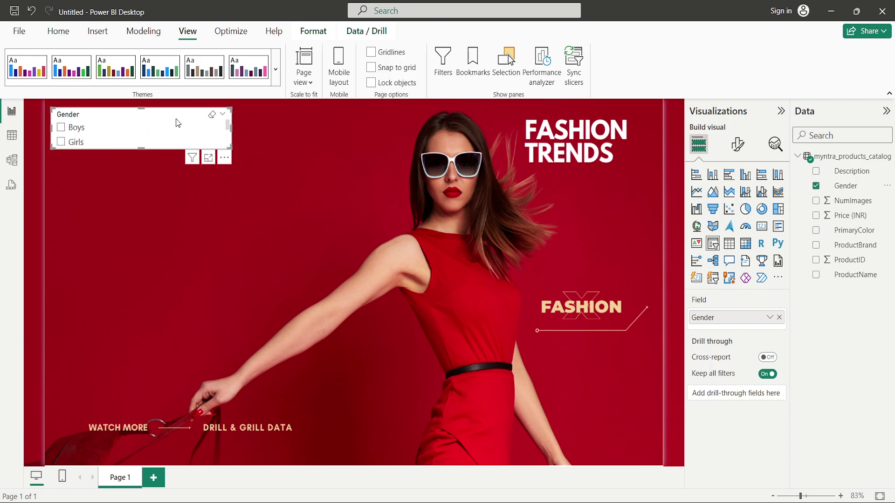
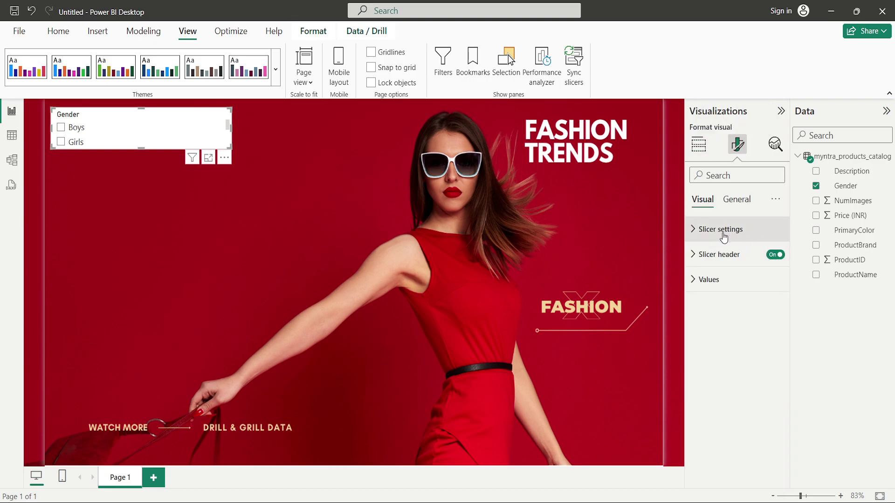
Step: Change the Gender slicer's style to Dropdown and turn off its slicer header
{"action": "left_click", "coordinate": [724, 238]}
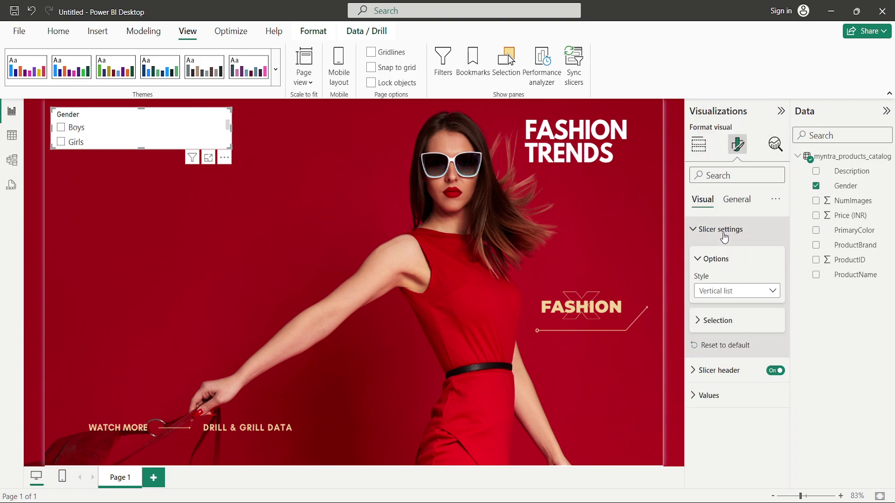
{"action": "left_click", "coordinate": [766, 295]}
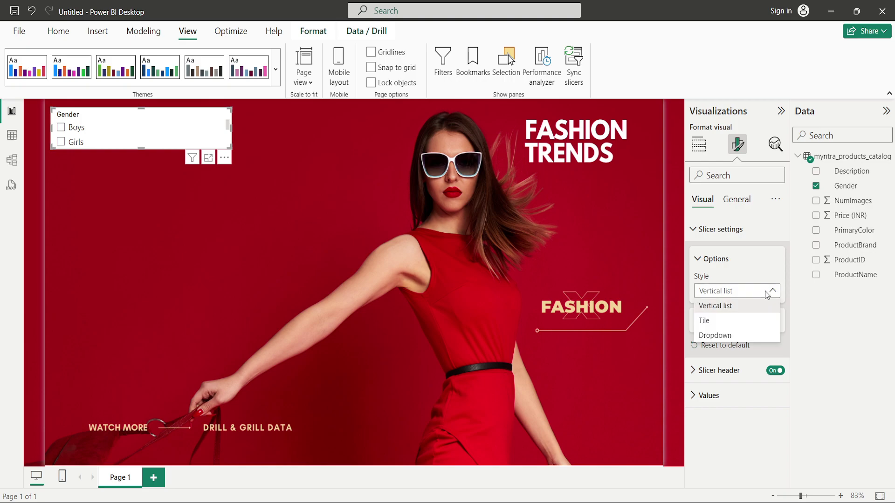
{"action": "left_click", "coordinate": [746, 336]}
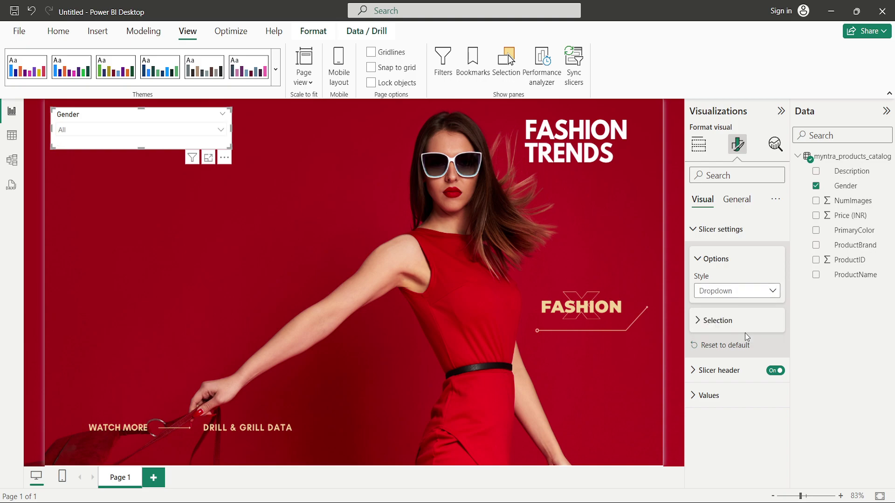
{"action": "left_click", "coordinate": [707, 261]}
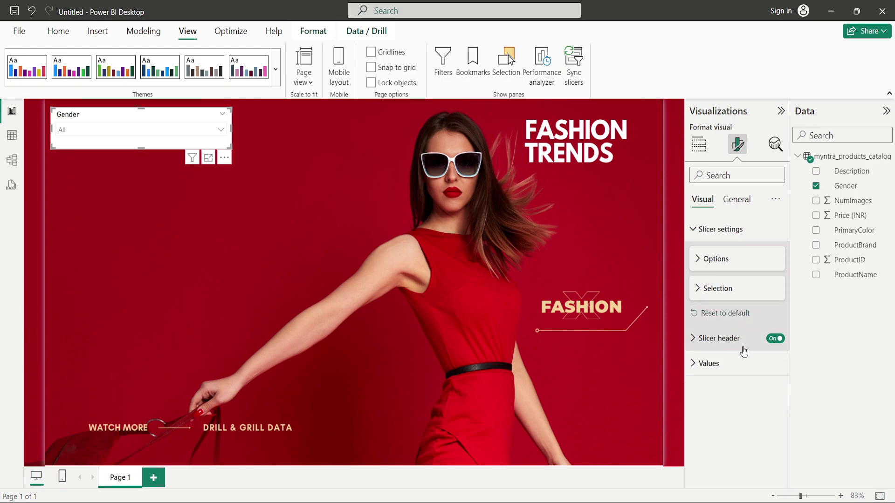
{"action": "left_click", "coordinate": [775, 340]}
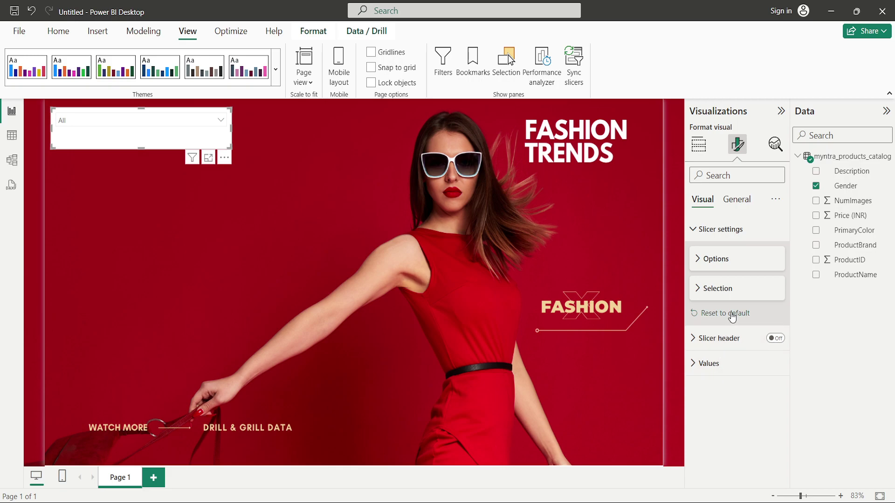
Step: Turn off the Gender slicer's background effect
{"action": "left_click", "coordinate": [740, 207]}
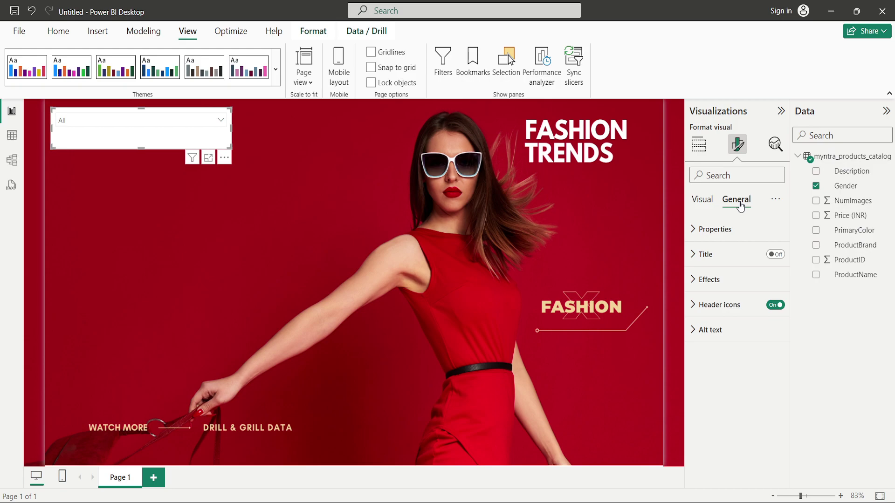
{"action": "left_click", "coordinate": [723, 278]}
{"action": "left_click", "coordinate": [770, 310]}
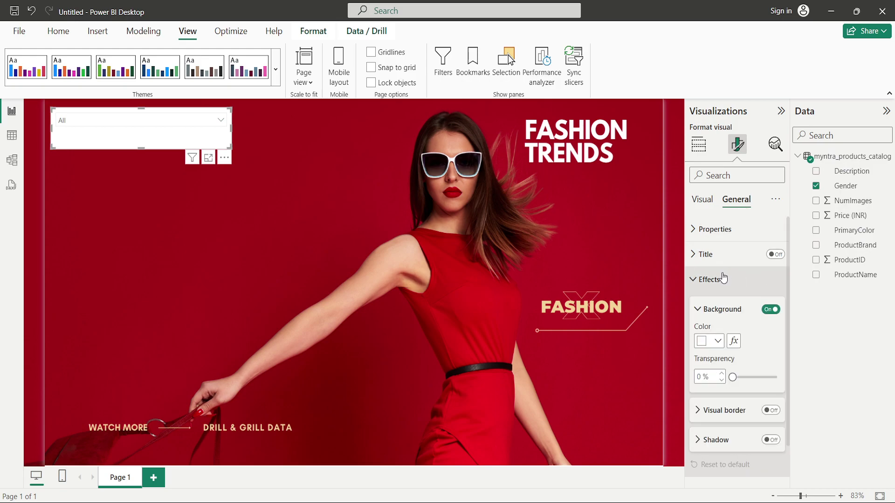
{"action": "left_click", "coordinate": [769, 311]}
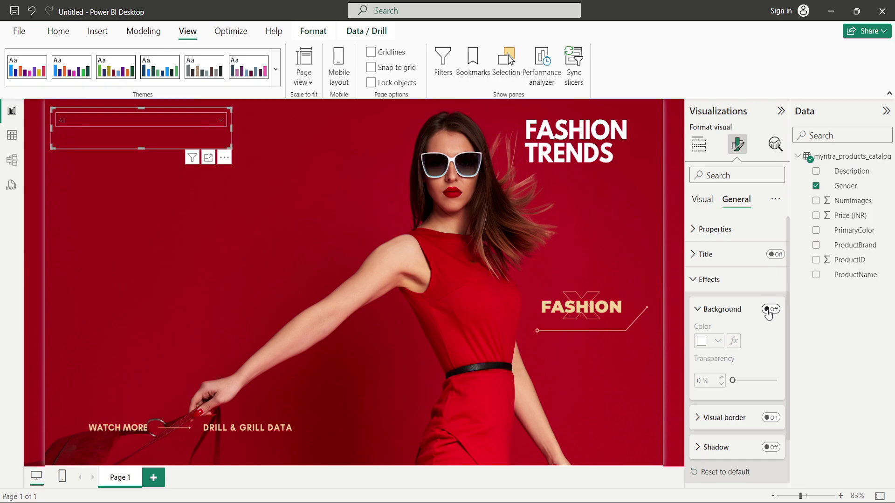
{"action": "left_click", "coordinate": [723, 280]}
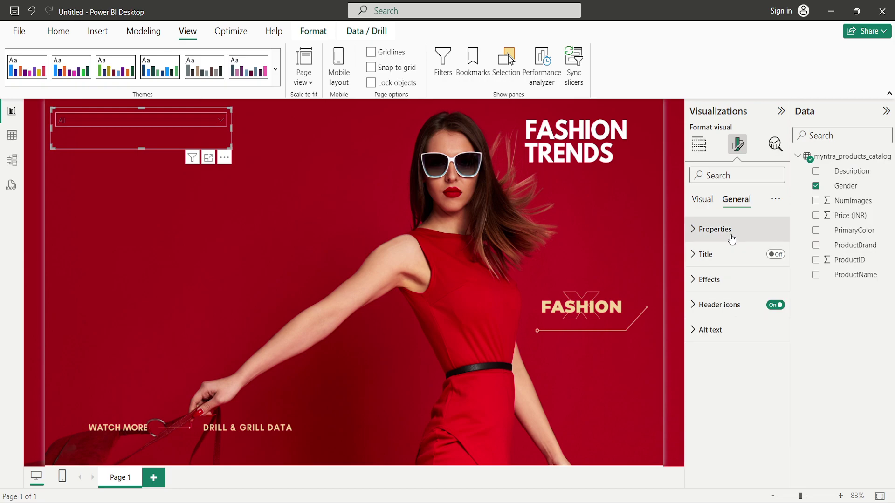
Step: Set the background colour of the Gender slicer's values to hex #A60418 and check it in the expanded list
{"action": "left_click", "coordinate": [704, 206]}
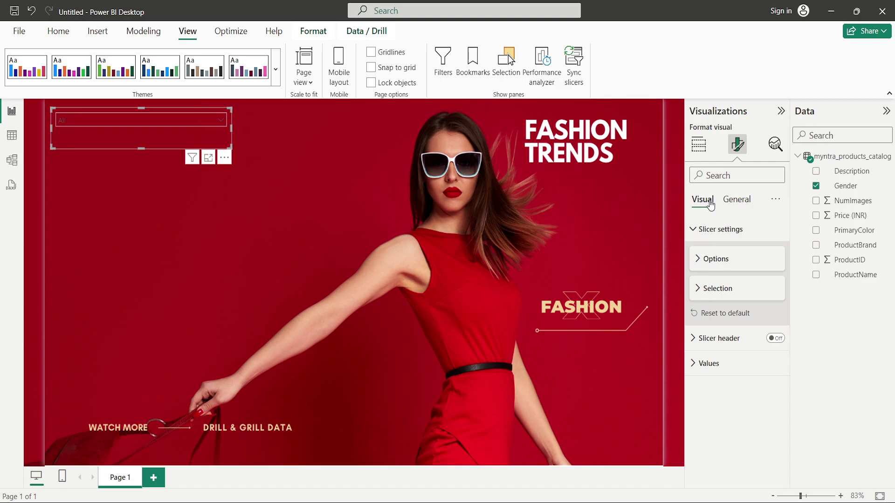
{"action": "left_click", "coordinate": [709, 363]}
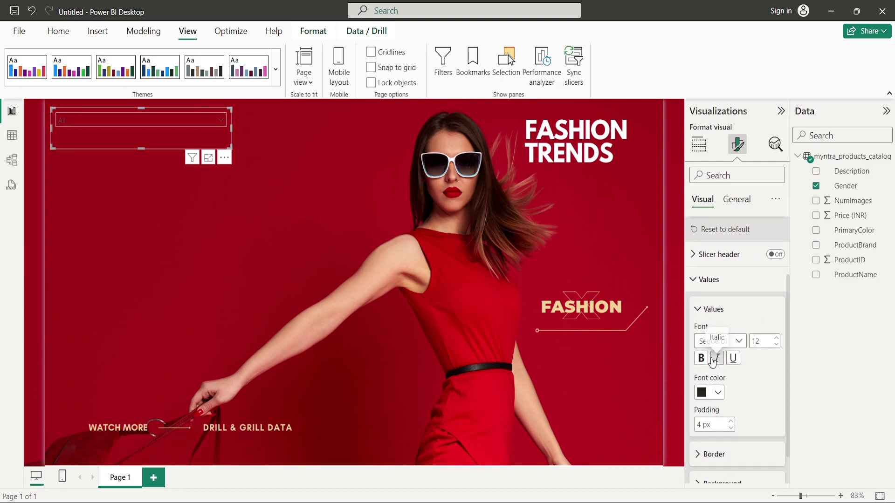
{"action": "scroll", "coordinate": [760, 401], "scroll_direction": "down", "scroll_amount": 1}
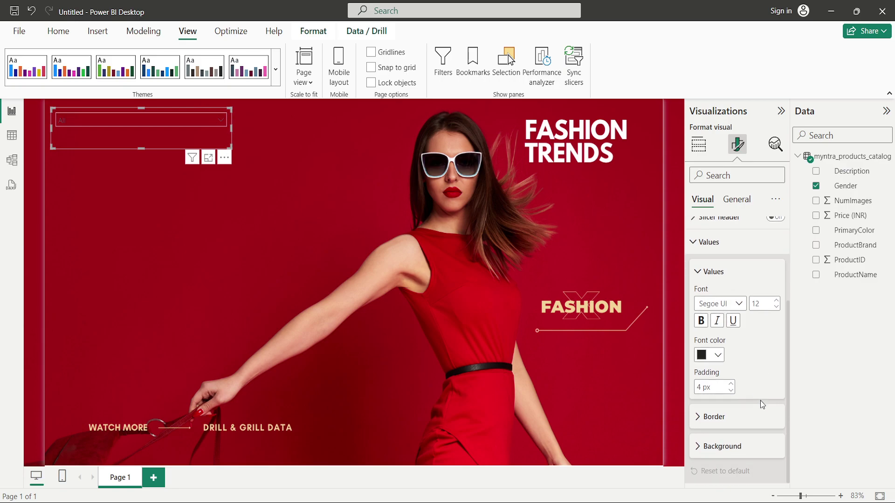
{"action": "left_click", "coordinate": [750, 449]}
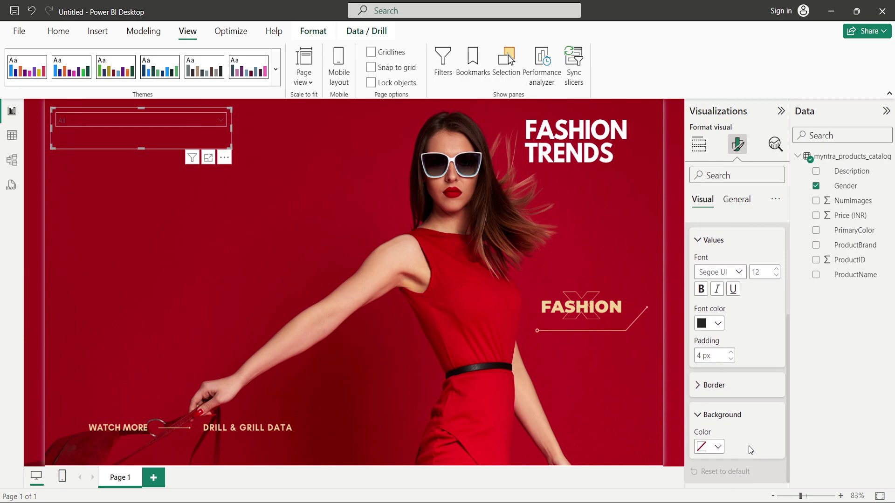
{"action": "left_click", "coordinate": [718, 449]}
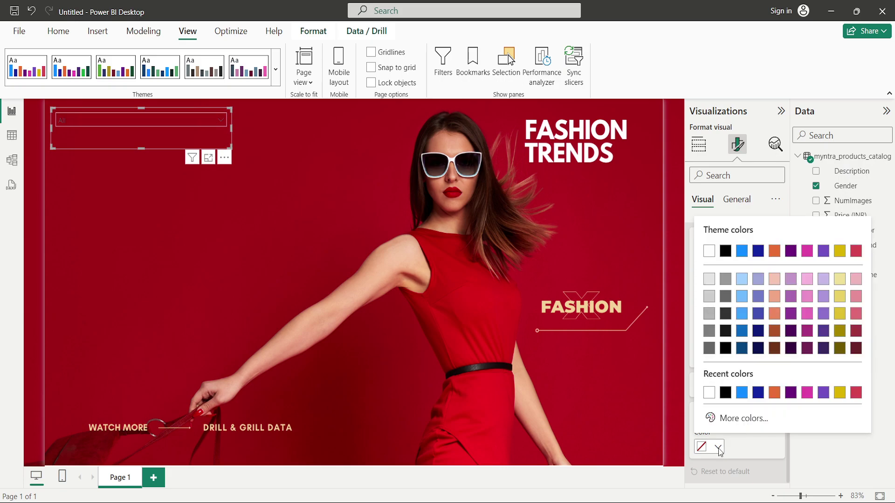
{"action": "left_click", "coordinate": [756, 422]}
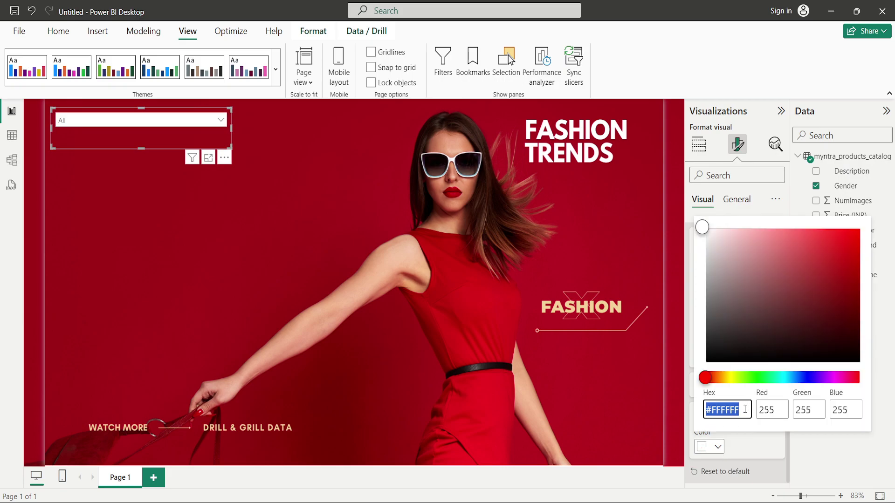
{"action": "left_click", "coordinate": [744, 410]}
{"action": "key", "text": "BackSpace"}
{"action": "key", "text": "BackSpace"}
{"action": "key", "text": "BackSpace"}
{"action": "key", "text": "BackSpace"}
{"action": "key", "text": "BackSpace"}
{"action": "key", "text": "BackSpace"}
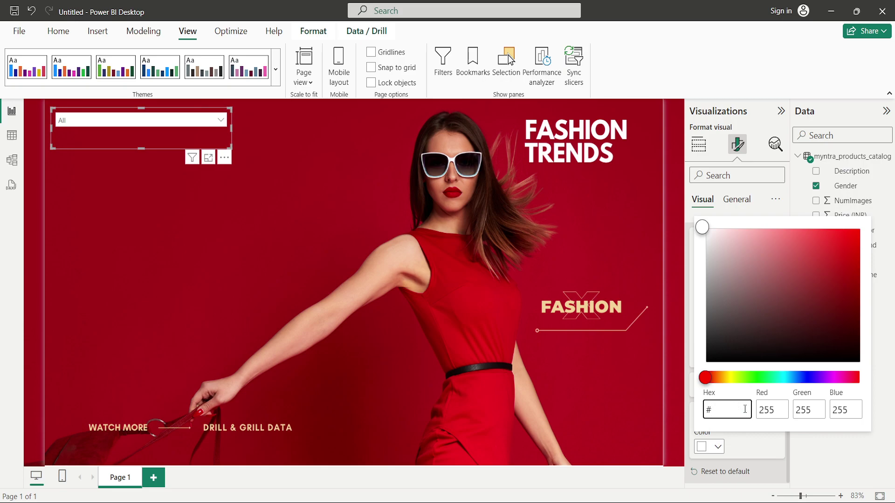
{"action": "type", "text": "A60418"}
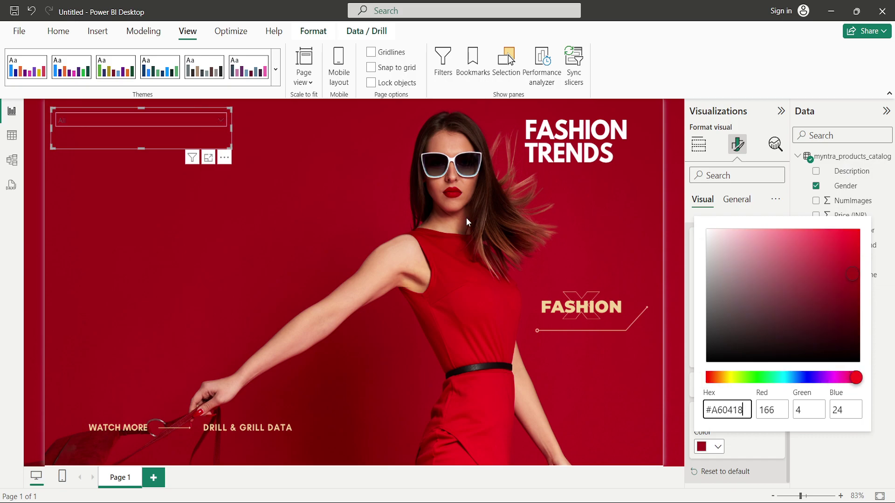
{"action": "left_click", "coordinate": [203, 122]}
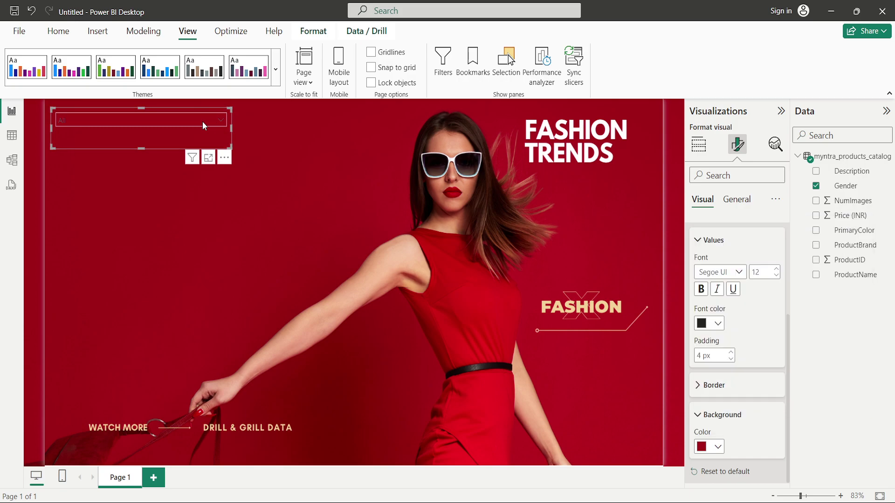
{"action": "left_click", "coordinate": [283, 133]}
{"action": "left_click", "coordinate": [197, 139]}
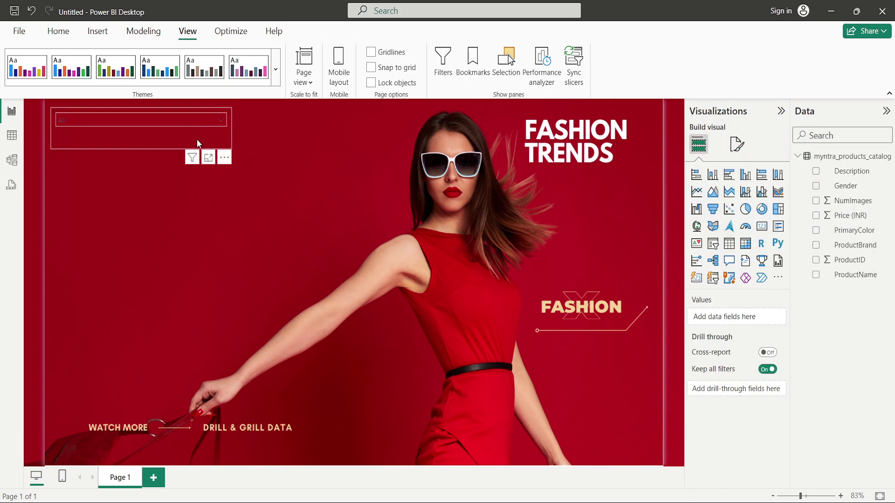
{"action": "left_click", "coordinate": [222, 120]}
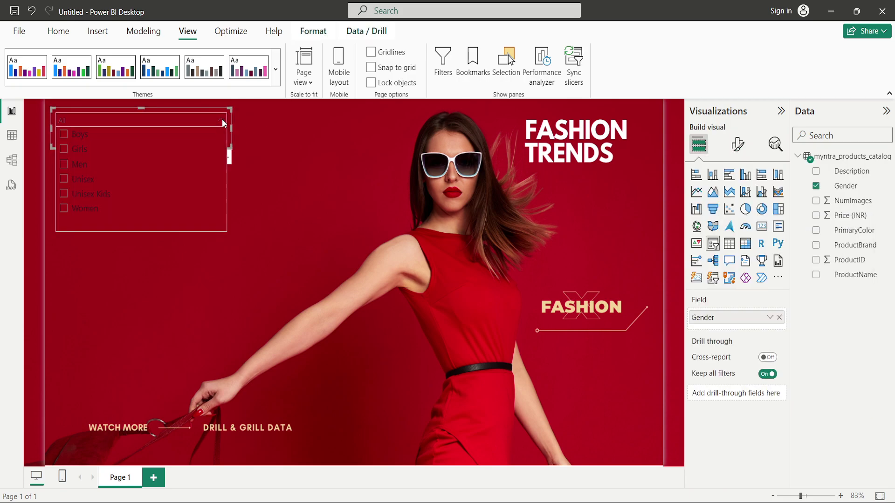
{"action": "left_click", "coordinate": [245, 176]}
Step: Set the font colour of the Gender slicer's values to white and check the expanded list
{"action": "left_click", "coordinate": [184, 134]}
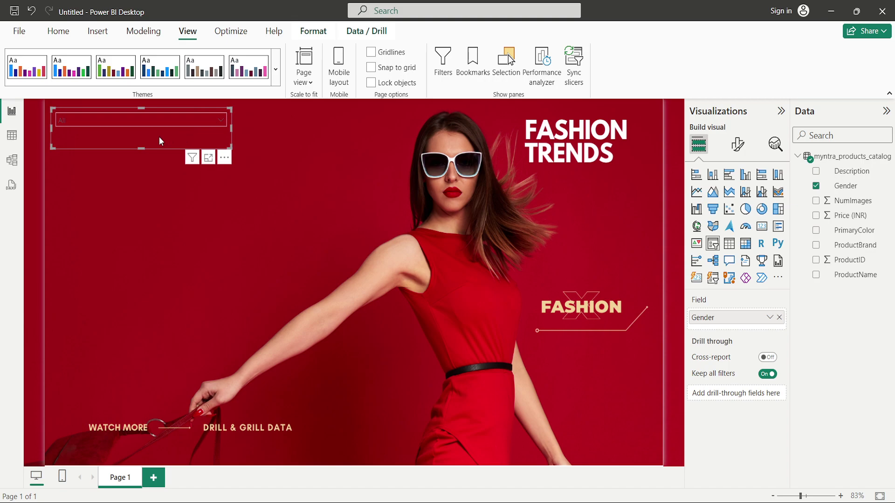
{"action": "left_click", "coordinate": [742, 146]}
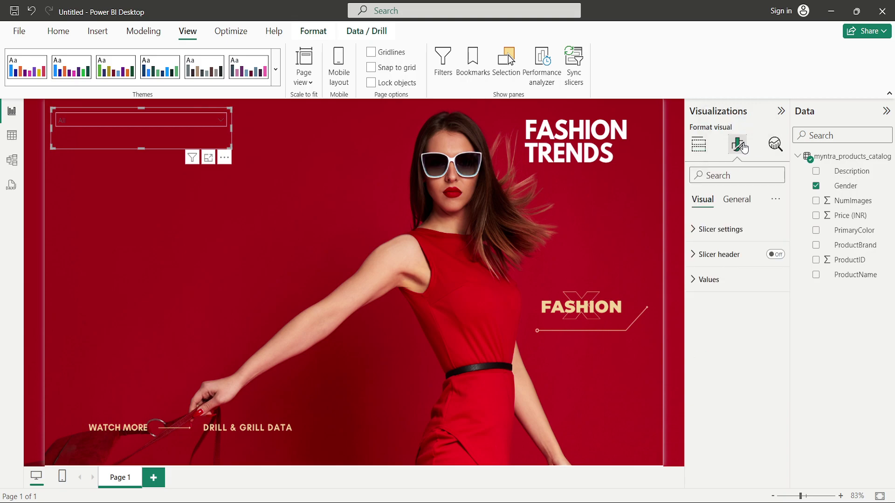
{"action": "left_click", "coordinate": [725, 289]}
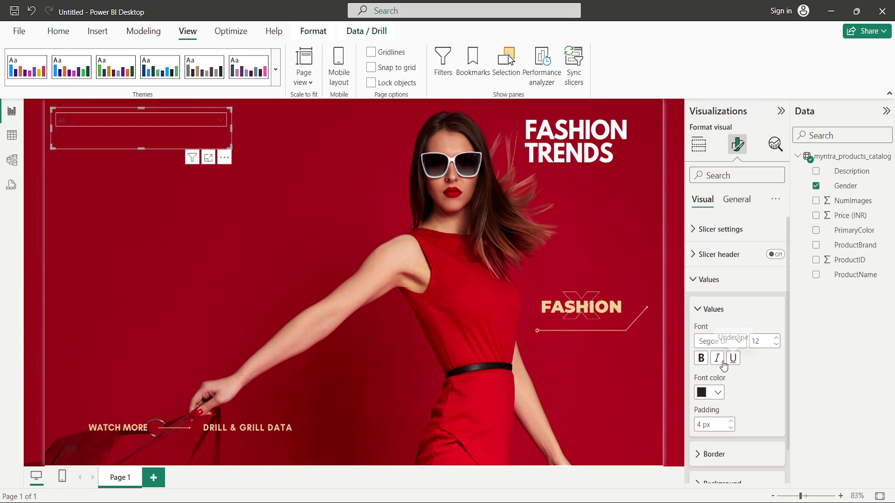
{"action": "left_click", "coordinate": [718, 395]}
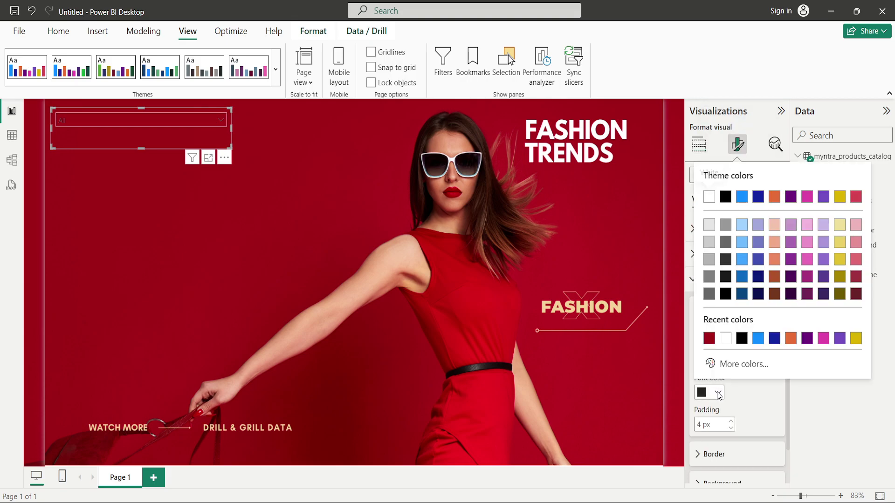
{"action": "left_click", "coordinate": [726, 339]}
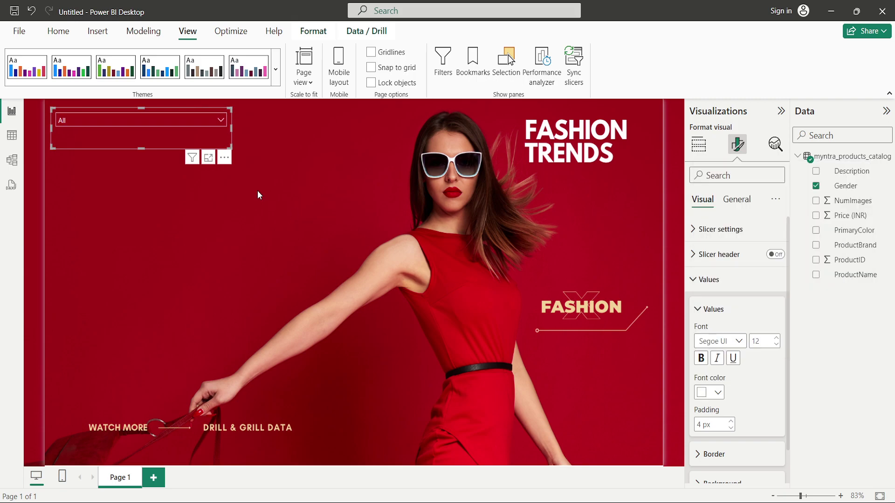
{"action": "left_click", "coordinate": [217, 125]}
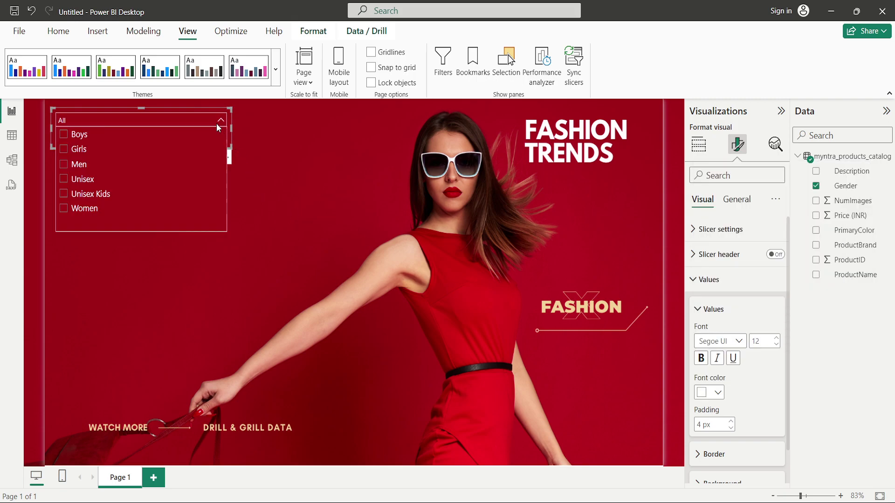
{"action": "left_click", "coordinate": [298, 158]}
Step: Set the font of the Gender slicer's values to Times New Roman at size 13
{"action": "left_click", "coordinate": [194, 138]}
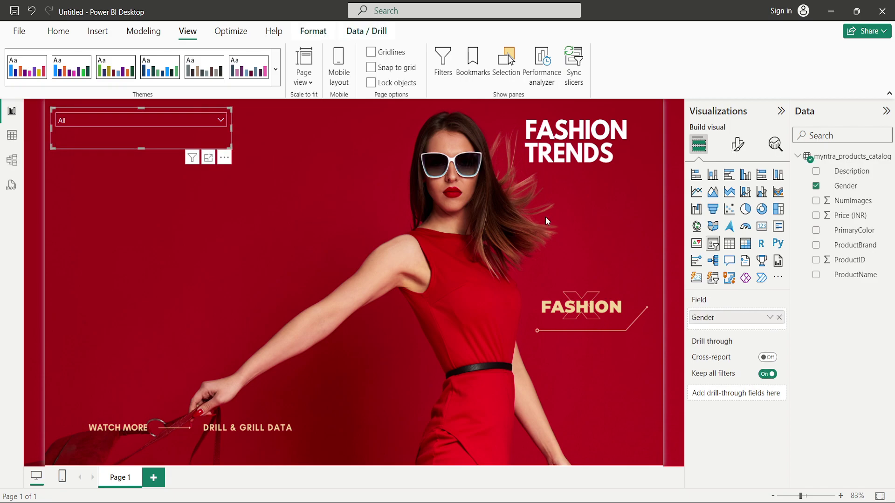
{"action": "left_click", "coordinate": [746, 149]}
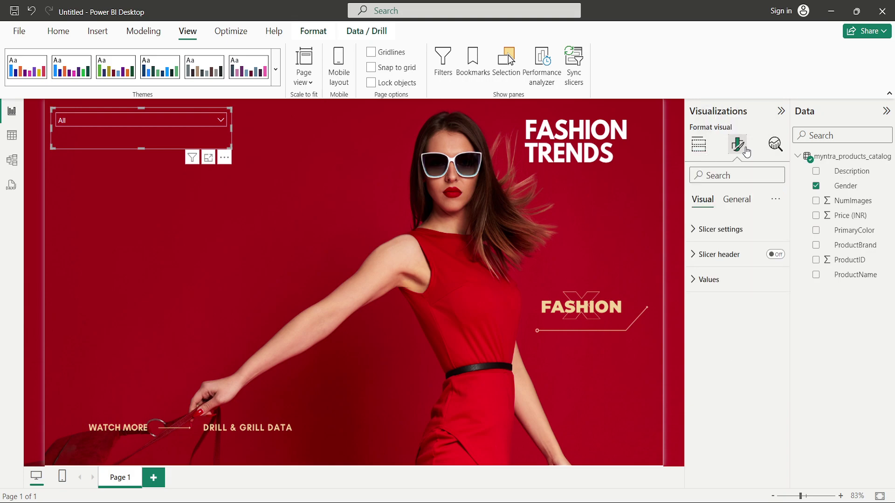
{"action": "left_click", "coordinate": [734, 282]}
{"action": "left_click", "coordinate": [740, 341]}
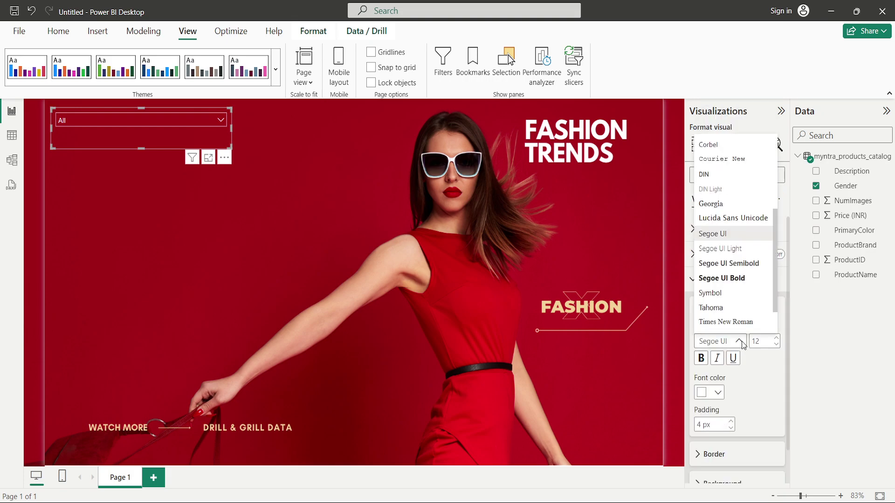
{"action": "left_click", "coordinate": [730, 323]}
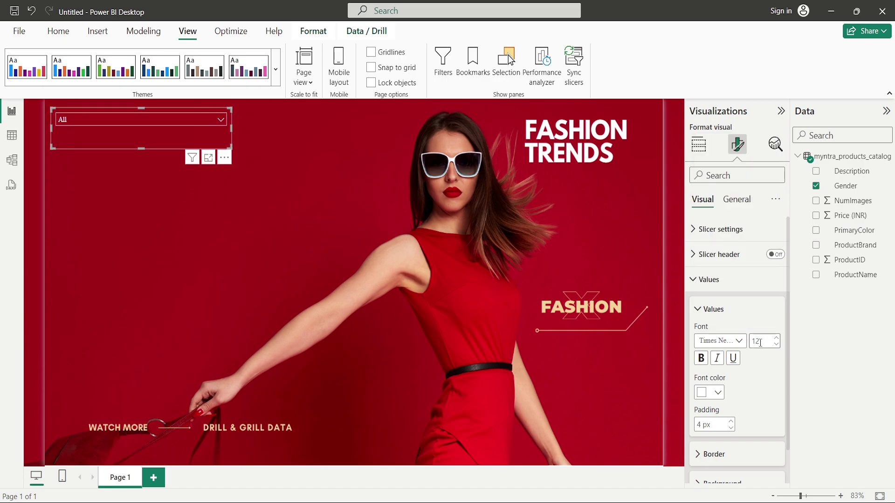
{"action": "left_click", "coordinate": [774, 341]}
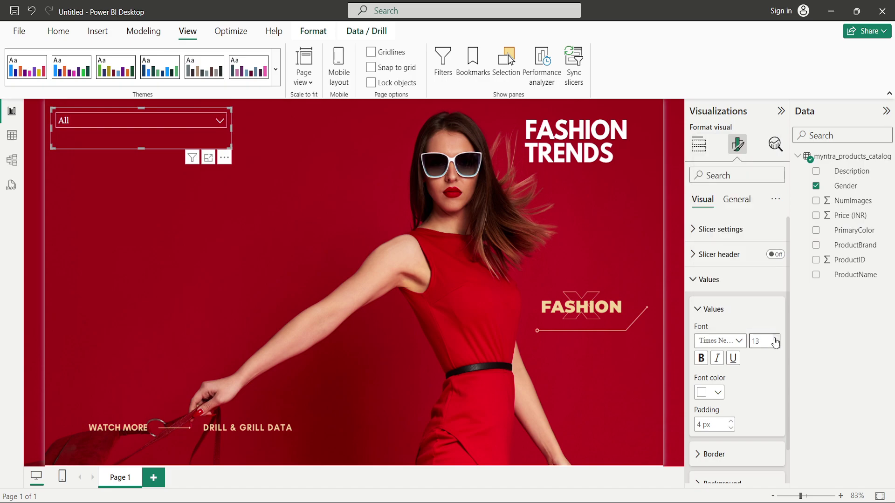
Step: Set the font size of the Gender slicer's values to 14 and check the expanded list
{"action": "left_click", "coordinate": [775, 341]}
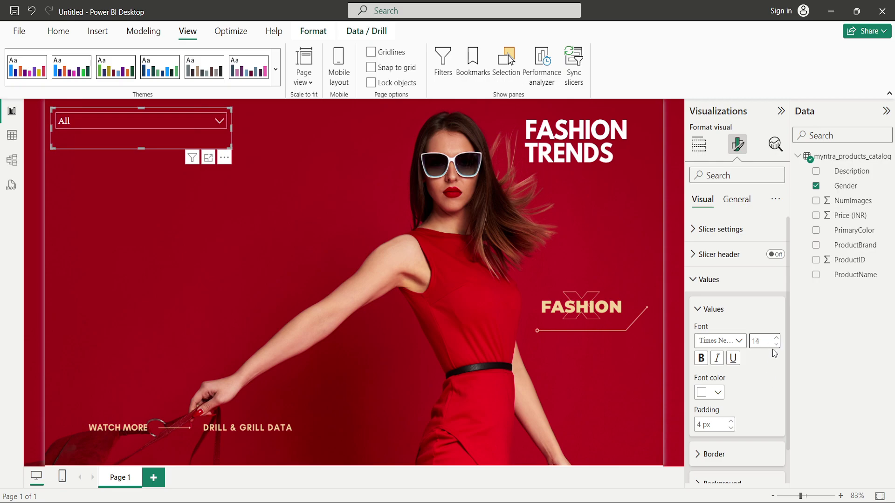
{"action": "left_click", "coordinate": [702, 311]}
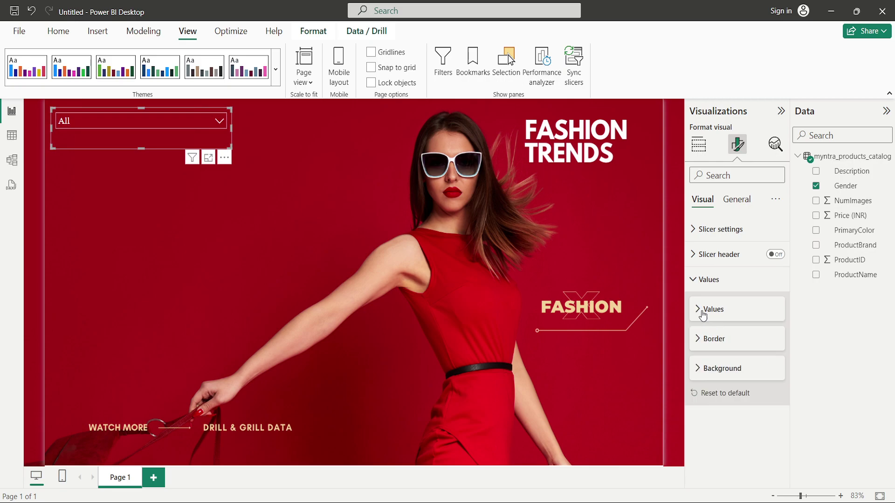
{"action": "left_click", "coordinate": [208, 120]}
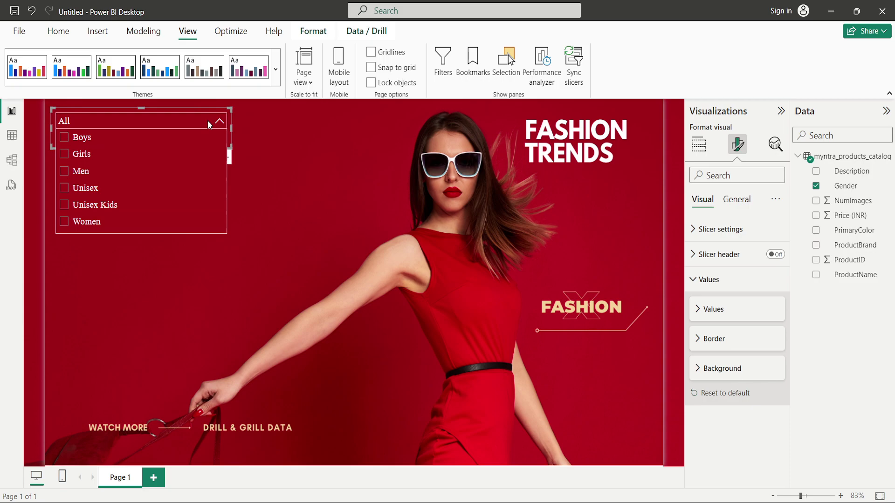
{"action": "left_click", "coordinate": [266, 193]}
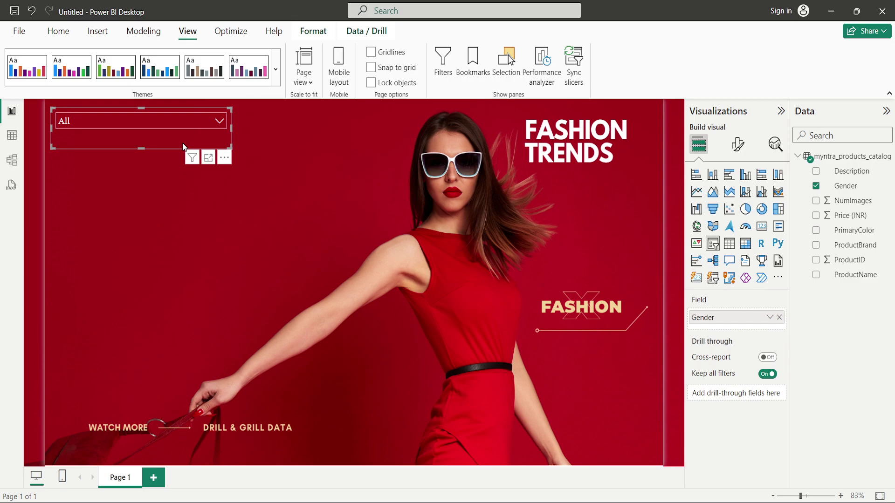
Step: Turn on the Gender slicer's title and set its text to Gender
{"action": "left_click", "coordinate": [738, 146]}
{"action": "left_click", "coordinate": [741, 197]}
{"action": "left_click", "coordinate": [775, 255]}
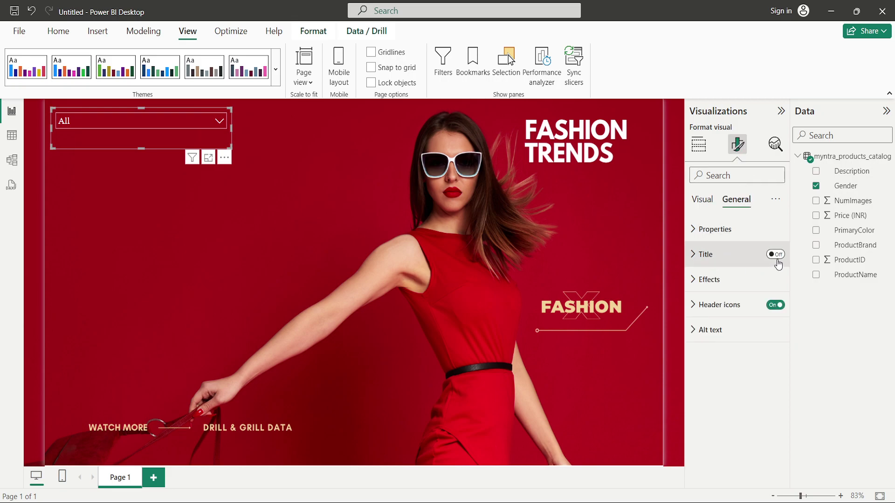
{"action": "left_click", "coordinate": [700, 254]}
{"action": "left_click", "coordinate": [730, 316]}
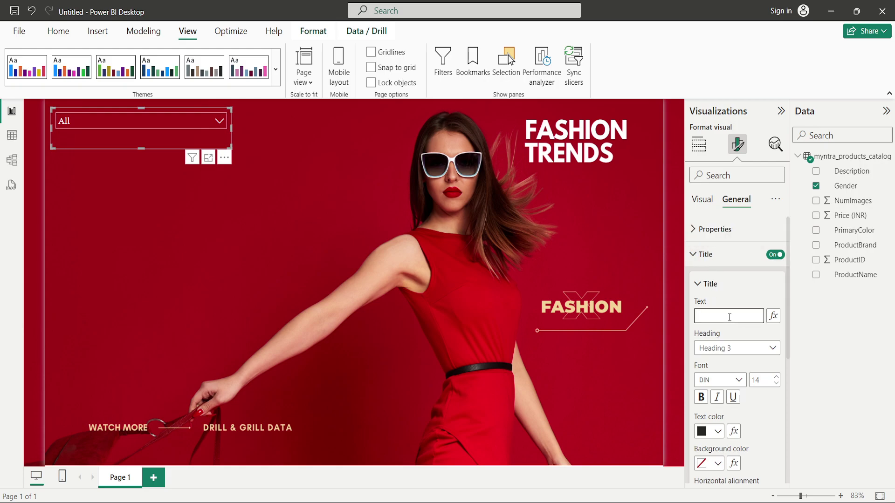
{"action": "type", "text": "Gender"}
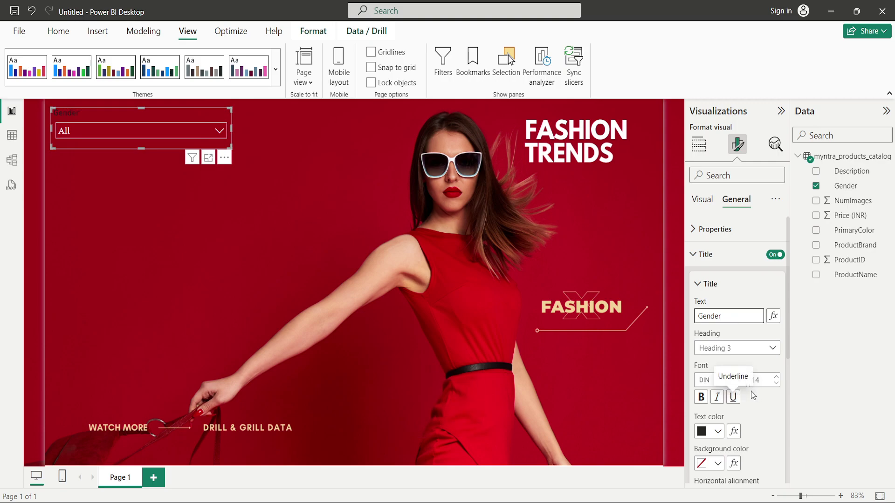
Step: Set the Gender slicer title's text colour to white and its font size to 16
{"action": "left_click", "coordinate": [718, 432]}
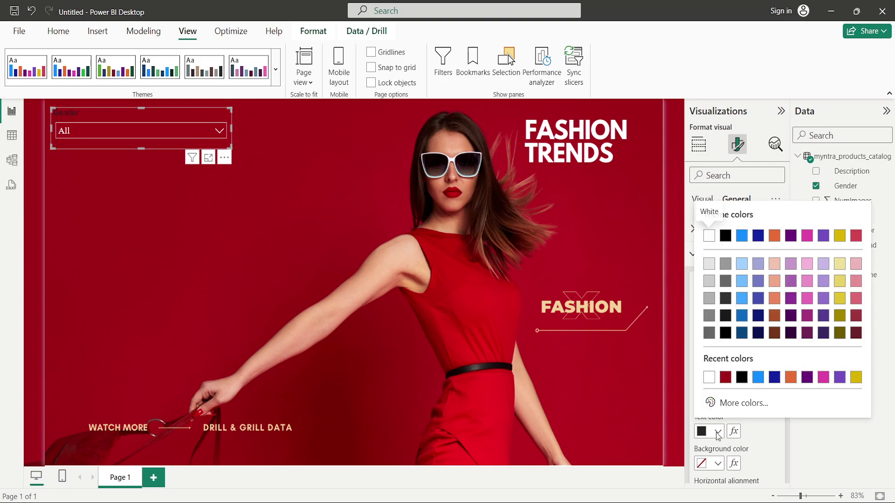
{"action": "left_click", "coordinate": [709, 378]}
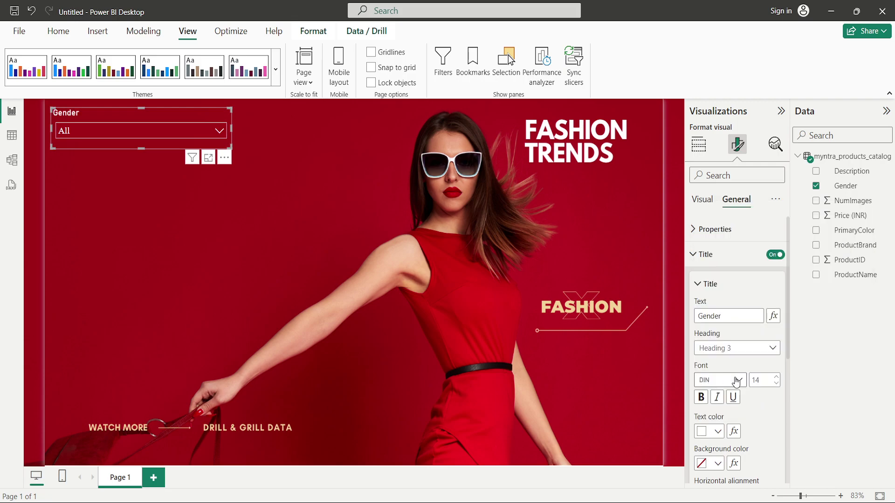
{"action": "left_click", "coordinate": [776, 376]}
{"action": "left_click", "coordinate": [777, 376]}
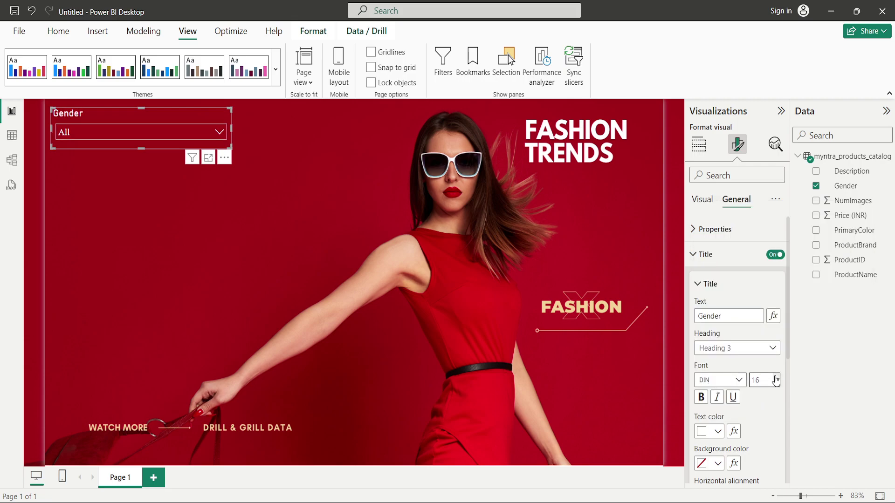
Step: Set the Gender slicer title's font to Times New Roman and make it italic
{"action": "left_click", "coordinate": [736, 380]}
{"action": "scroll", "coordinate": [738, 345], "scroll_direction": "down", "scroll_amount": 5}
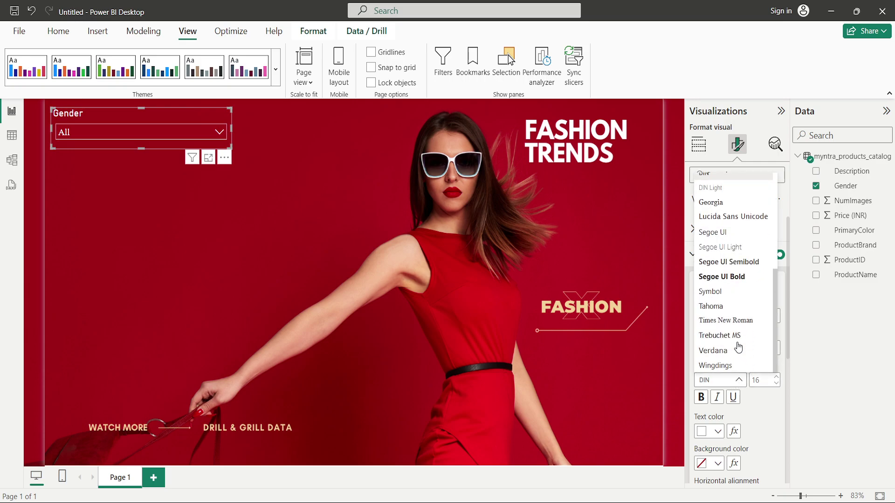
{"action": "left_click", "coordinate": [739, 321]}
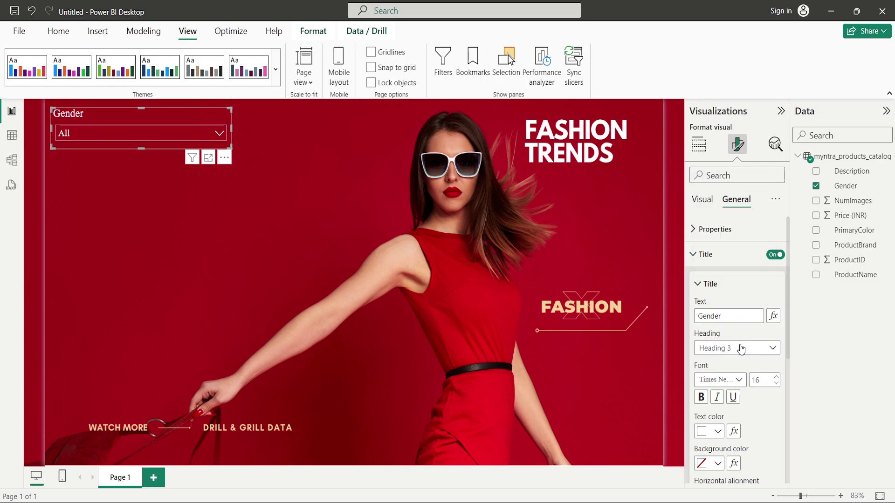
{"action": "left_click", "coordinate": [717, 399]}
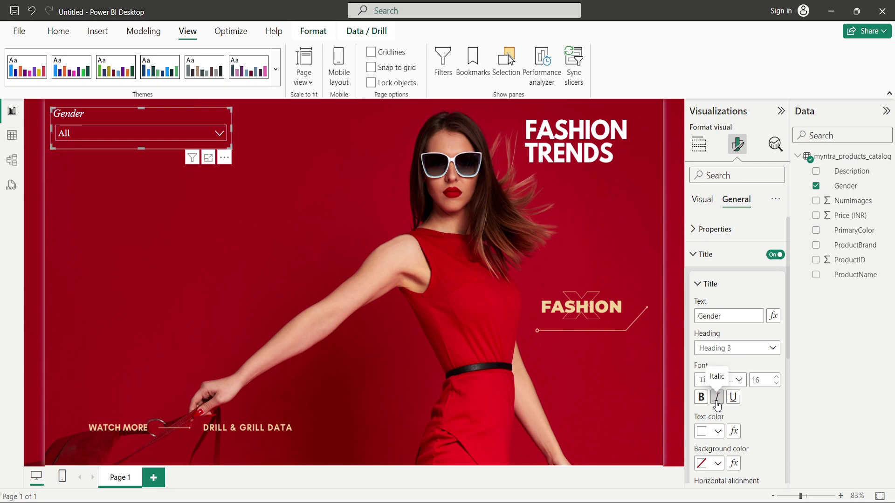
{"action": "left_click", "coordinate": [291, 243]}
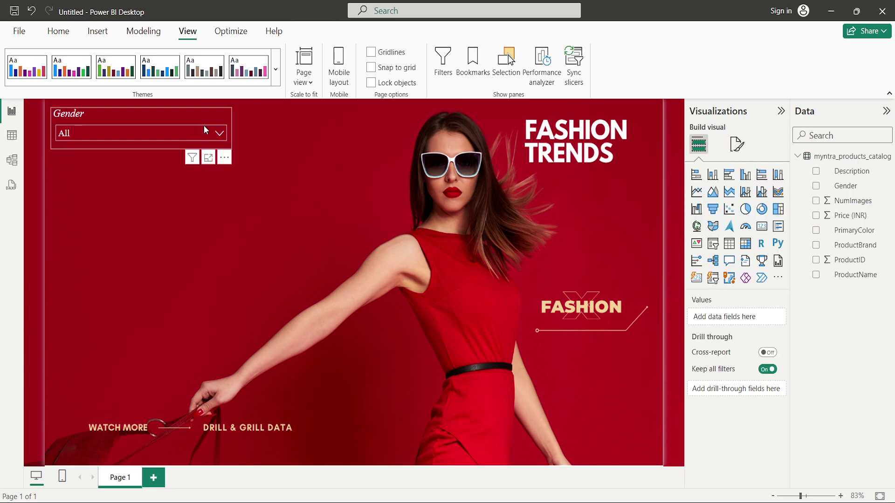
{"action": "left_click", "coordinate": [203, 125]}
{"action": "left_click", "coordinate": [262, 161]}
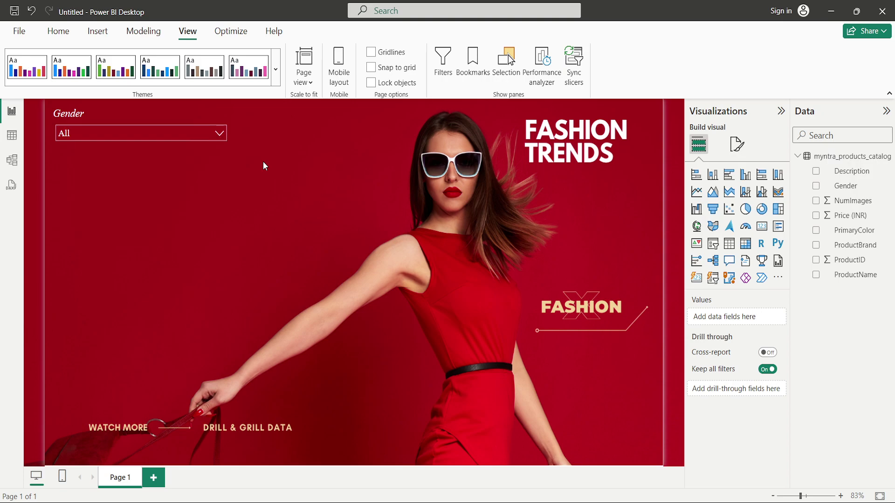
Step: Turn on the Gender slicer's visual border and set its colour to white
{"action": "left_click", "coordinate": [175, 113]}
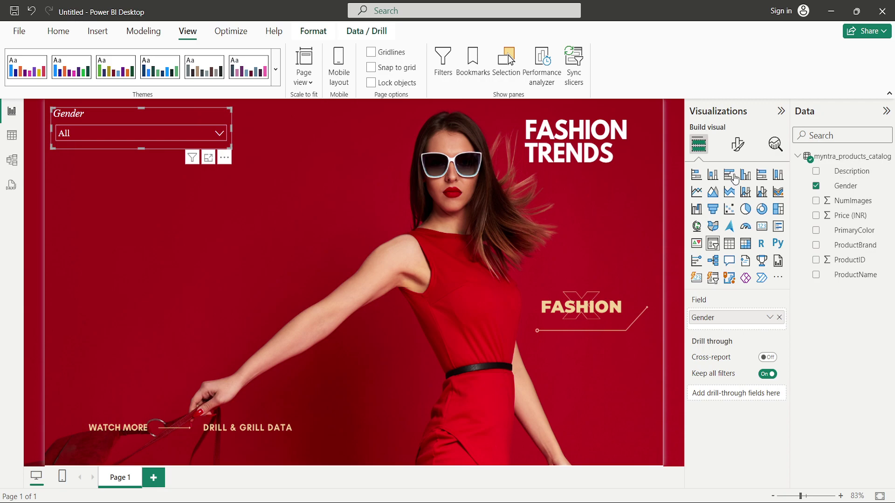
{"action": "left_click", "coordinate": [738, 146]}
{"action": "left_click", "coordinate": [745, 205]}
{"action": "left_click", "coordinate": [738, 279]}
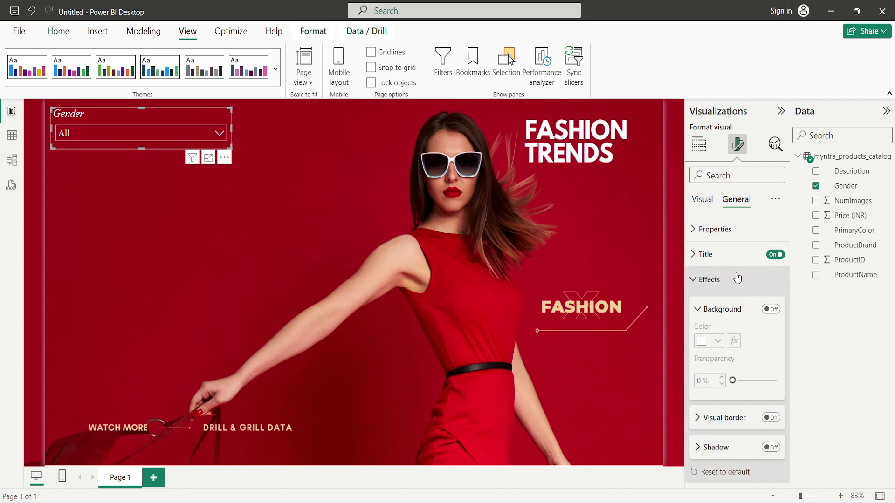
{"action": "left_click", "coordinate": [771, 418]}
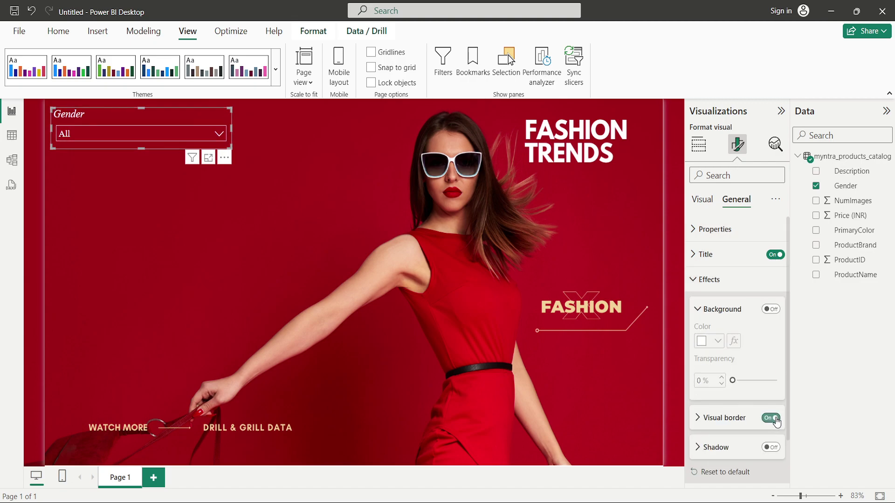
{"action": "left_click", "coordinate": [724, 418]}
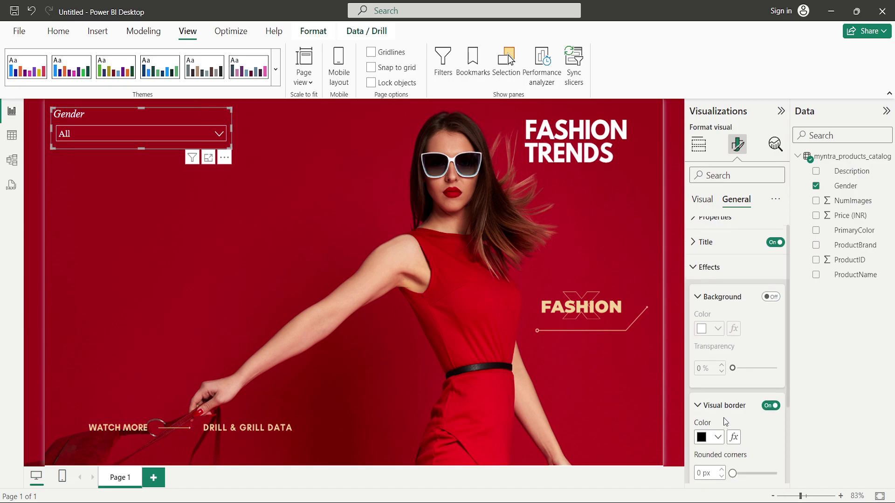
{"action": "scroll", "coordinate": [724, 421], "scroll_direction": "down", "scroll_amount": 3}
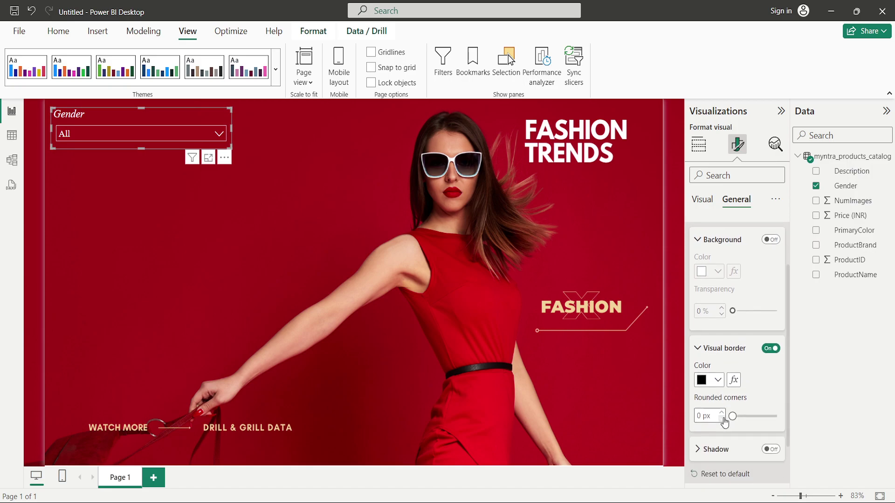
{"action": "left_click", "coordinate": [718, 378]}
{"action": "left_click", "coordinate": [710, 323]}
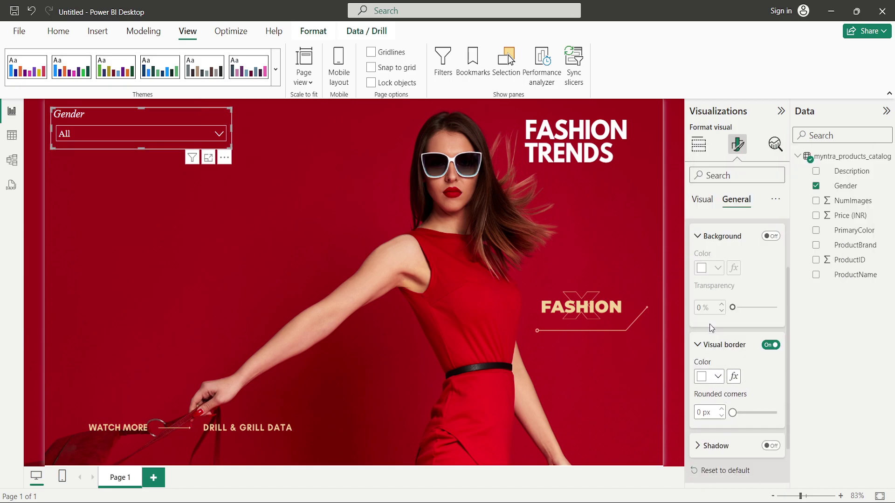
{"action": "left_click", "coordinate": [732, 346]}
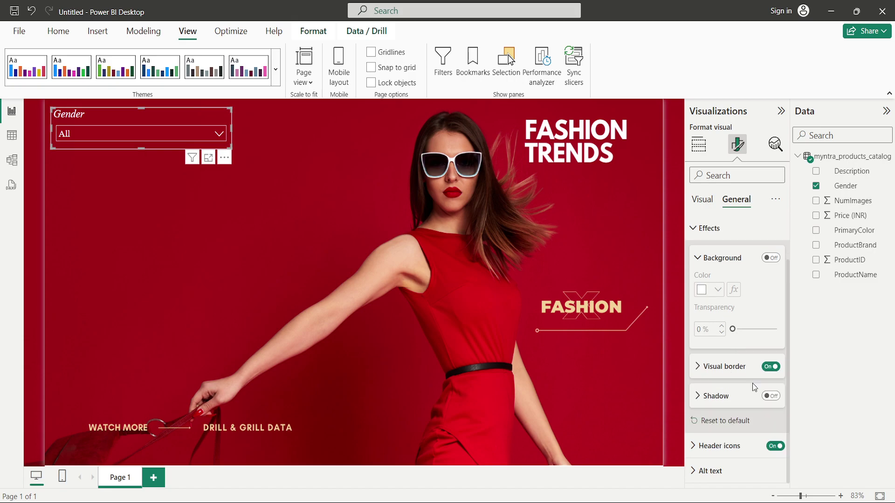
Step: Turn on the Gender slicer's shadow effect and check the slicer on the canvas
{"action": "left_click", "coordinate": [771, 397]}
{"action": "left_click", "coordinate": [717, 403]}
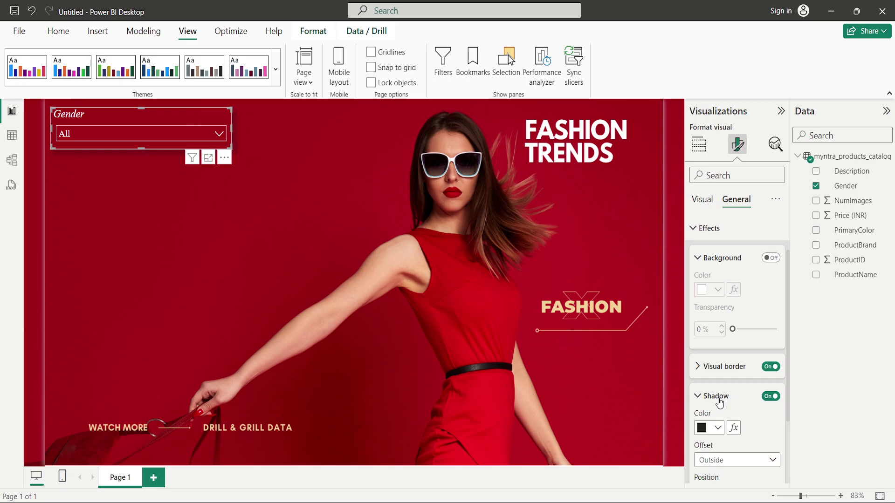
{"action": "left_click", "coordinate": [719, 402]}
{"action": "left_click", "coordinate": [306, 264]}
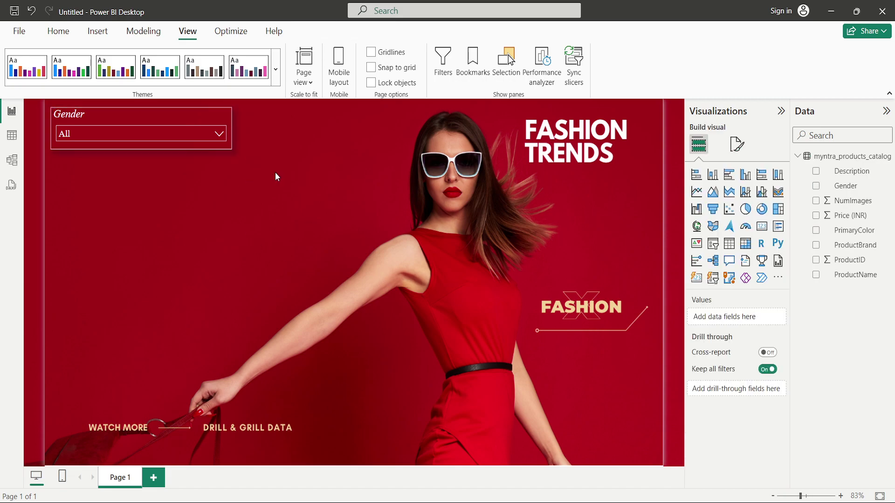
Step: Set the font size of the Gender slicer's values to 12 and check the expanded list
{"action": "left_click", "coordinate": [195, 121]}
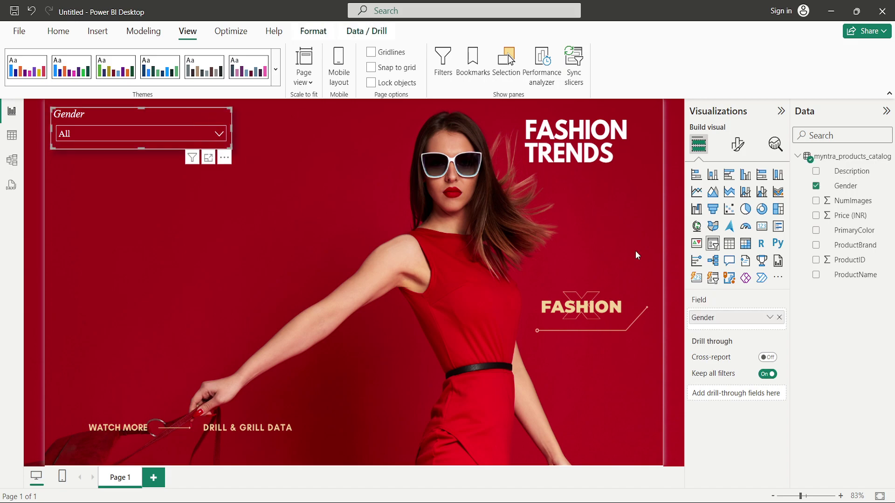
{"action": "left_click", "coordinate": [737, 144]}
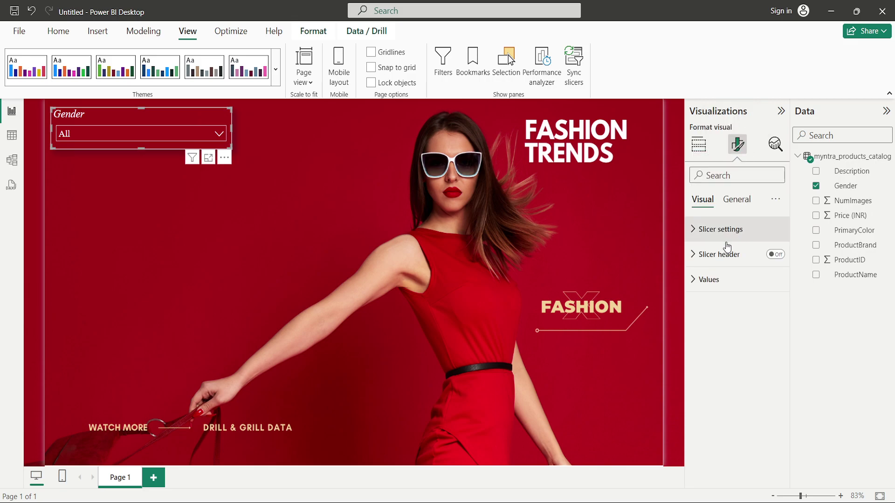
{"action": "left_click", "coordinate": [727, 284]}
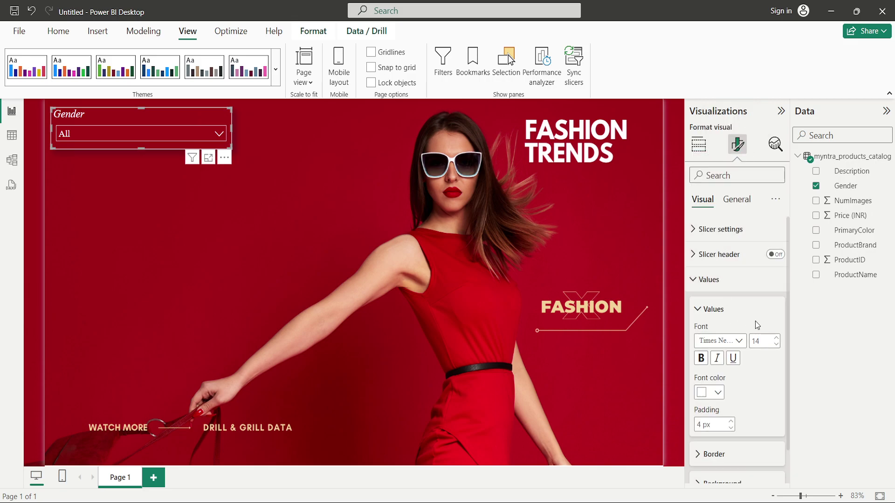
{"action": "left_click", "coordinate": [776, 345]}
{"action": "left_click", "coordinate": [776, 345]}
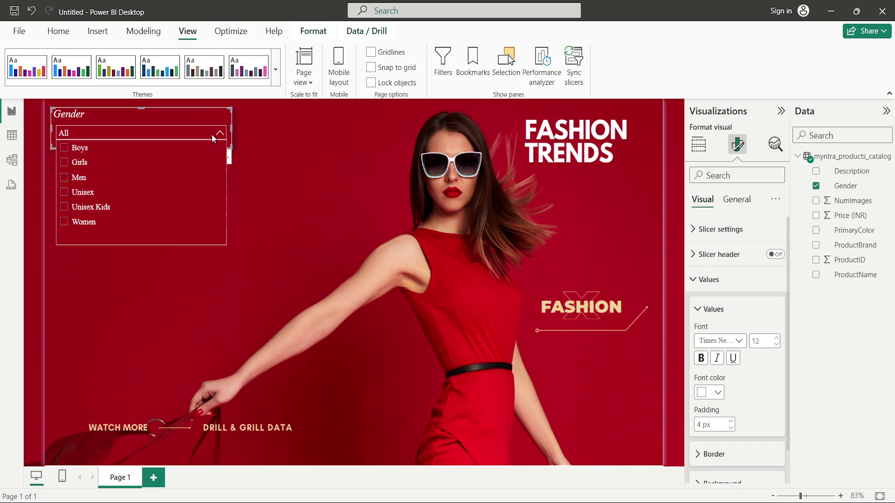
{"action": "left_click", "coordinate": [295, 150]}
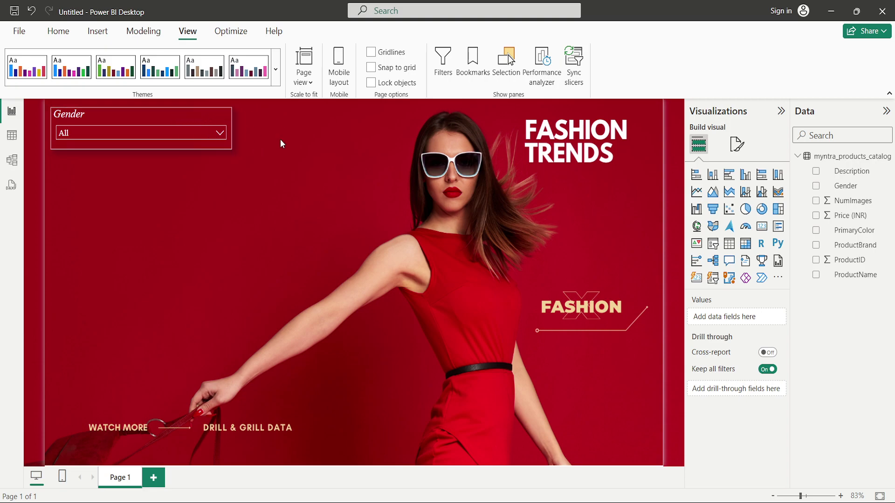
{"action": "left_click", "coordinate": [167, 118]}
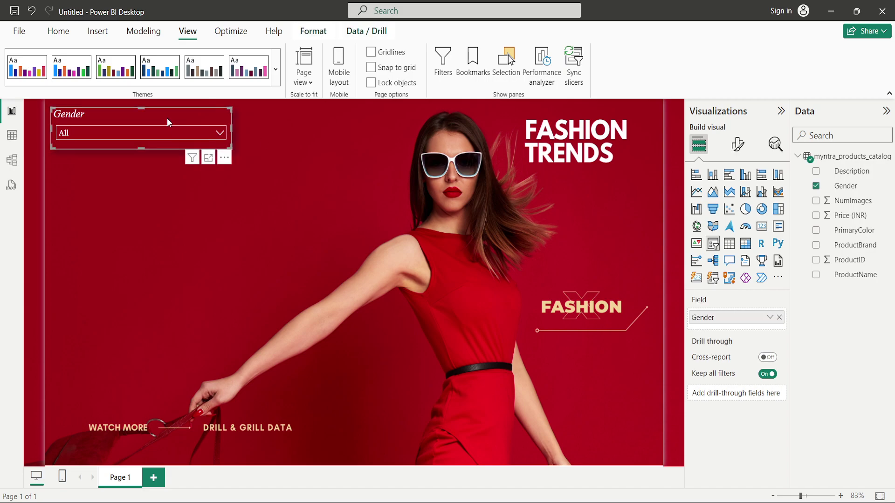
{"action": "key", "text": "ctrl+v"}
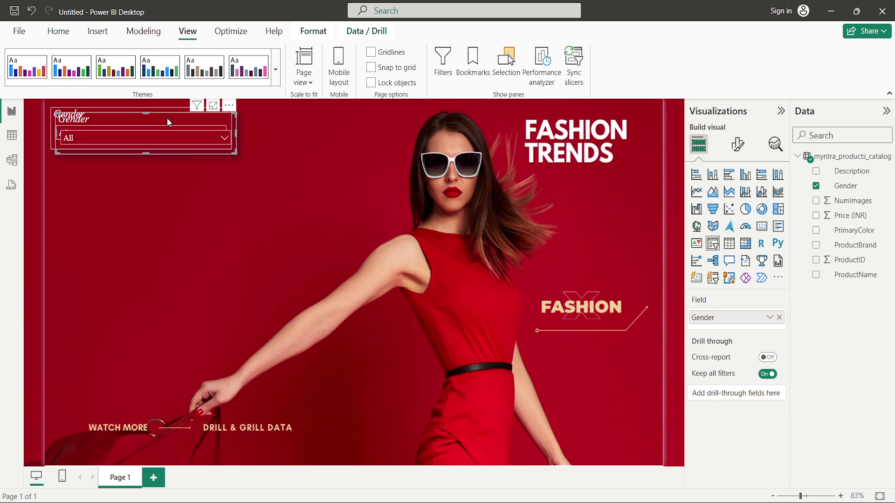
{"action": "left_click_drag", "start_coordinate": [167, 118], "coordinate": [347, 116]}
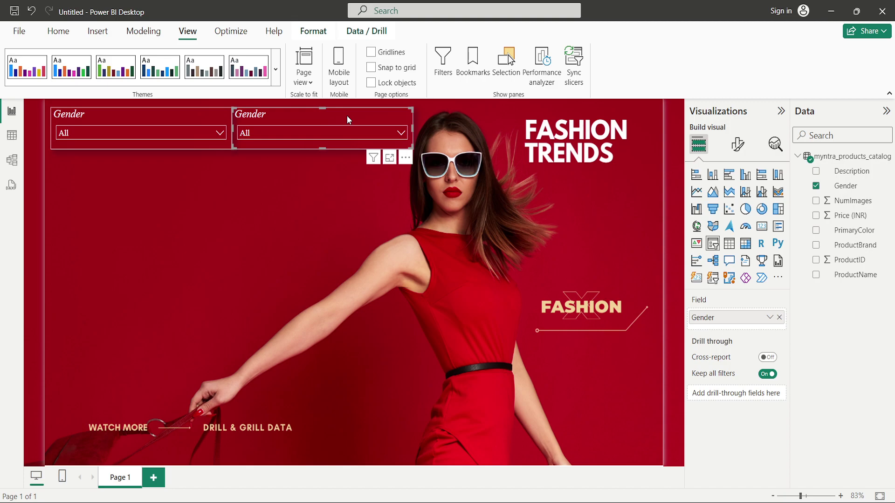
{"action": "key", "text": "Delete"}
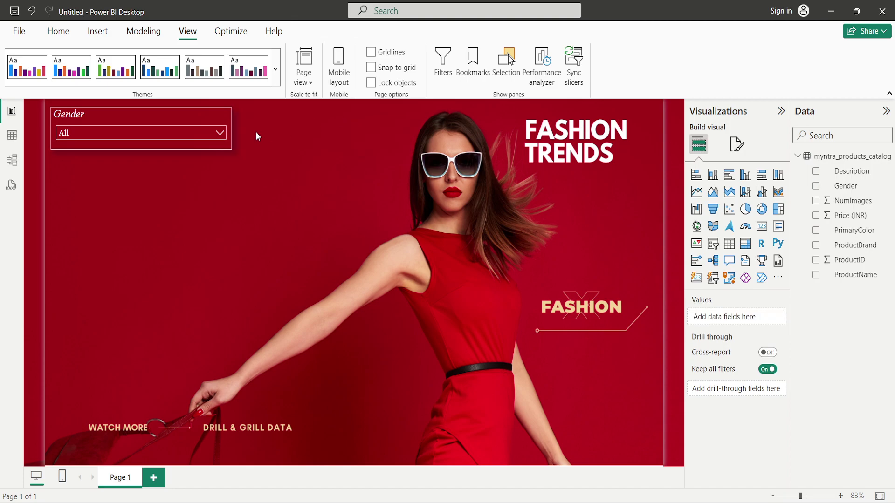
Step: Narrow the Gender slicer slightly by moving its right edge inward
{"action": "left_click", "coordinate": [180, 111]}
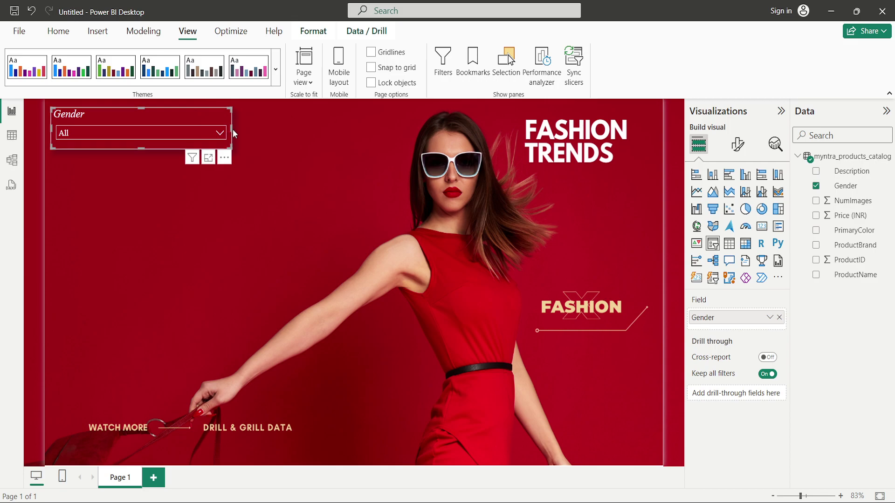
{"action": "left_click_drag", "start_coordinate": [231, 130], "coordinate": [217, 129]}
{"action": "left_click", "coordinate": [223, 128]}
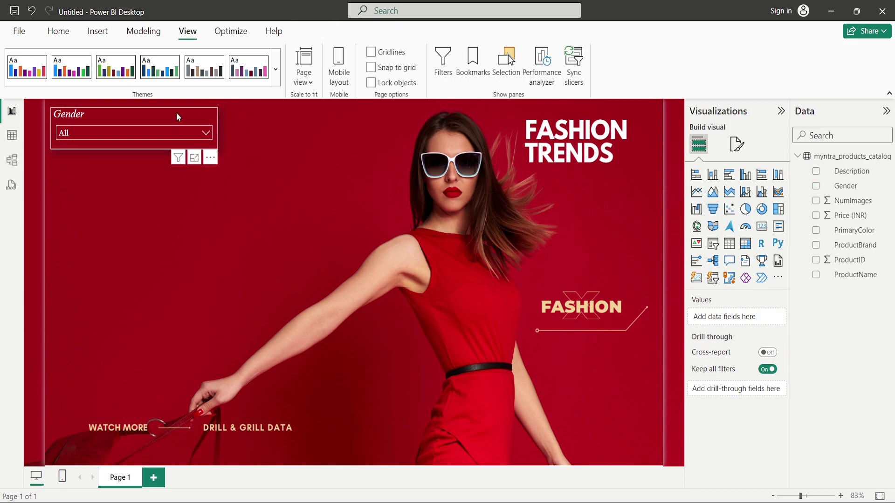
Step: Duplicate the Gender slicer, place the copy beside the original, and replace its field with PrimaryColor
{"action": "left_click", "coordinate": [176, 114]}
{"action": "key", "text": "ctrl+c"}
{"action": "key", "text": "ctrl+v"}
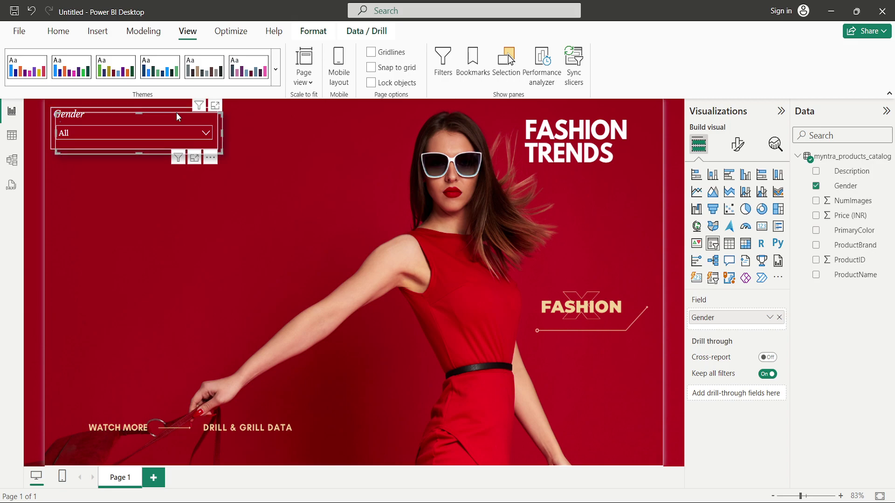
{"action": "left_click_drag", "start_coordinate": [161, 119], "coordinate": [337, 120]}
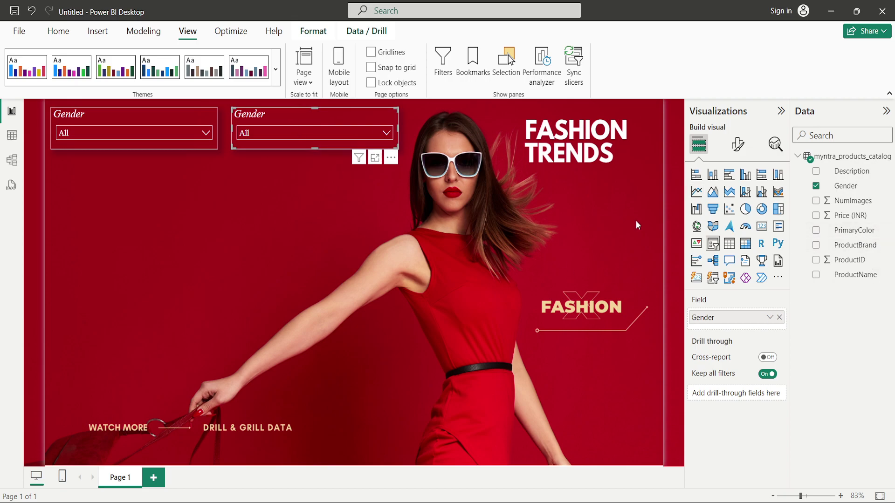
{"action": "left_click", "coordinate": [779, 318]}
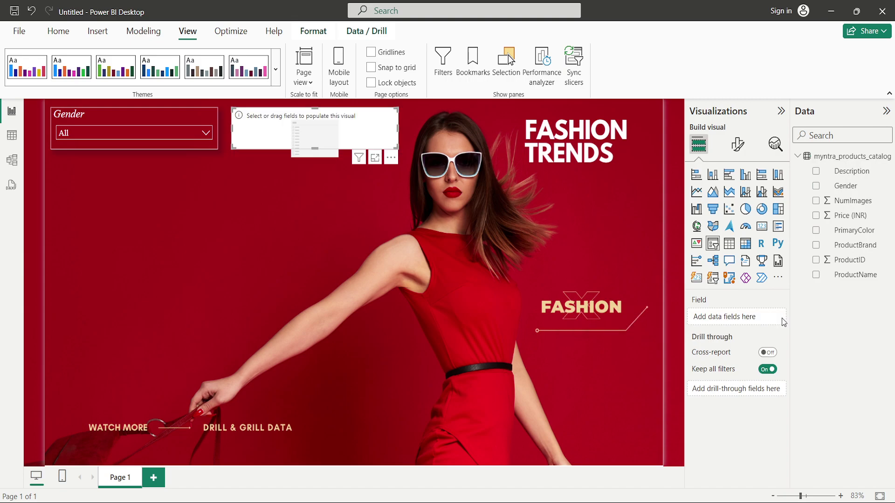
{"action": "left_click", "coordinate": [816, 231]}
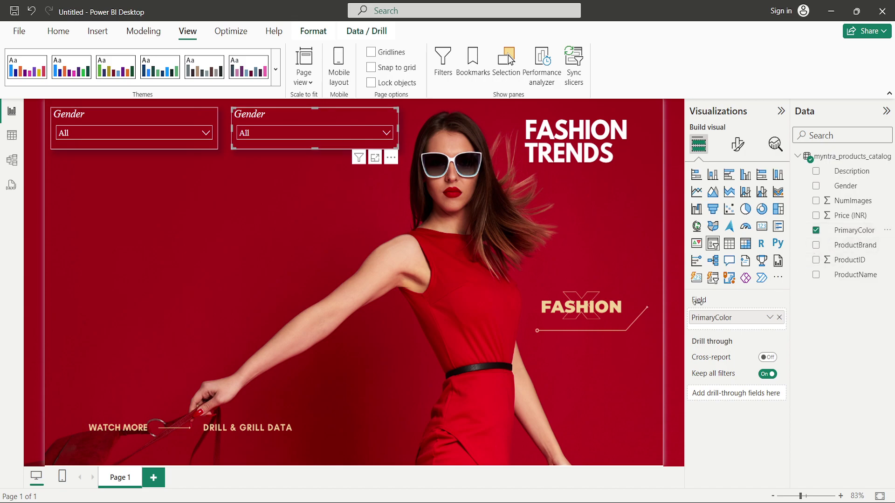
Step: Change the title text of the PrimaryColor slicer to "Color"
{"action": "left_click", "coordinate": [738, 145]}
{"action": "left_click", "coordinate": [741, 201]}
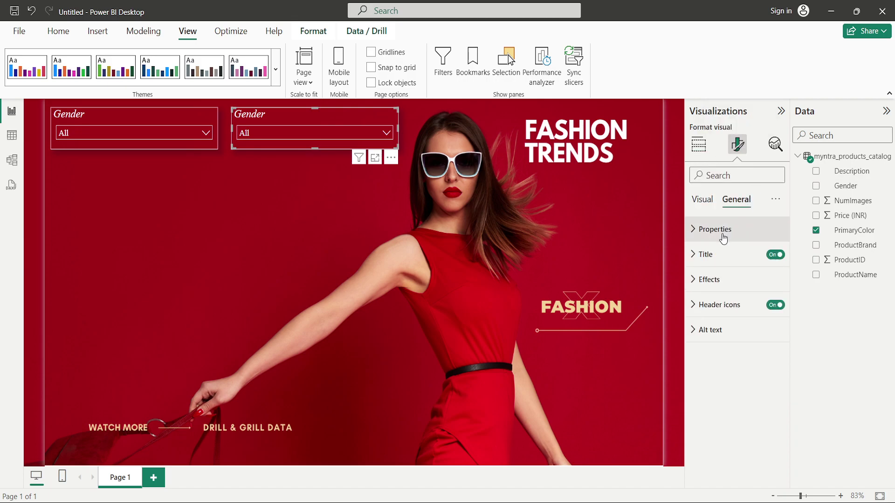
{"action": "left_click", "coordinate": [703, 254]}
{"action": "double_click", "coordinate": [726, 318]}
{"action": "type", "text": "Colour"}
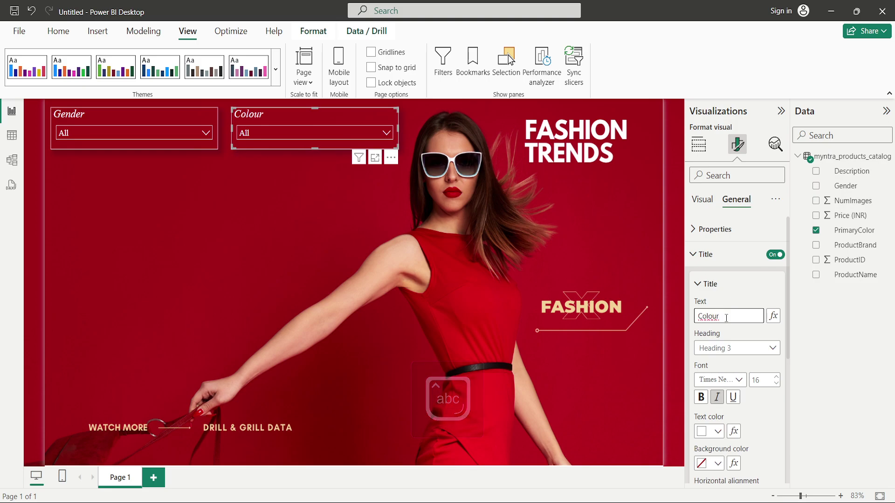
{"action": "key", "text": "BackSpace"}
{"action": "key", "text": "BackSpace"}
{"action": "type", "text": "r"}
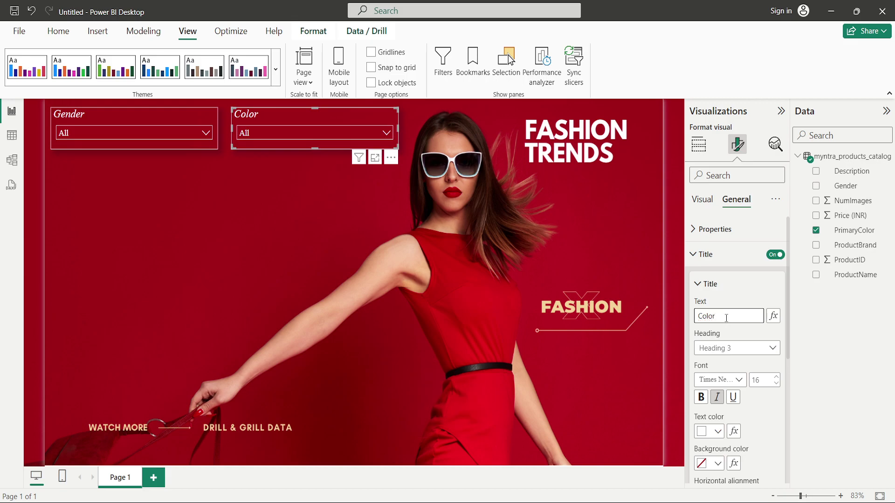
{"action": "left_click", "coordinate": [354, 213]}
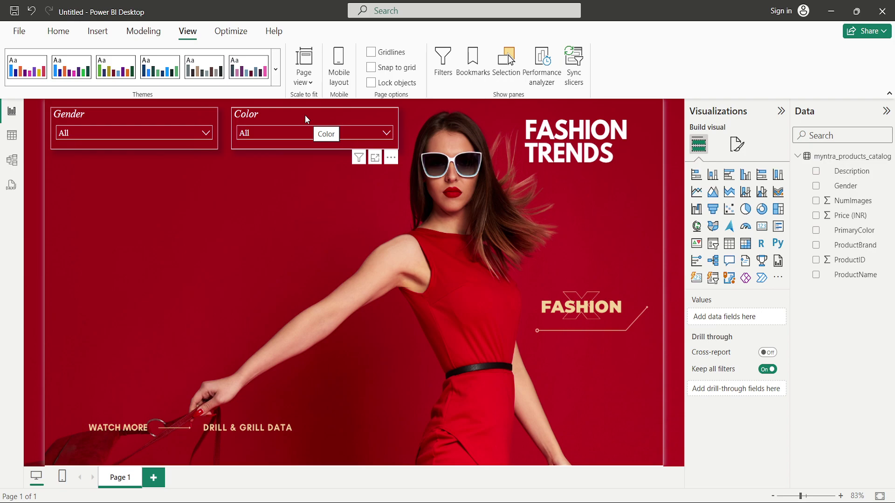
Step: Place a copy of the Gender slicer directly below the original and replace its field with ProductBrand
{"action": "left_click", "coordinate": [136, 118]}
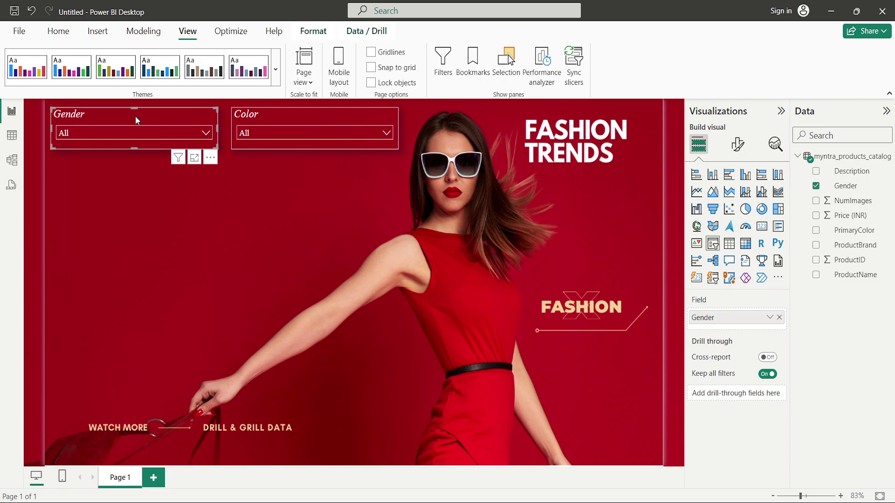
{"action": "left_click_drag", "start_coordinate": [135, 117], "coordinate": [143, 164]}
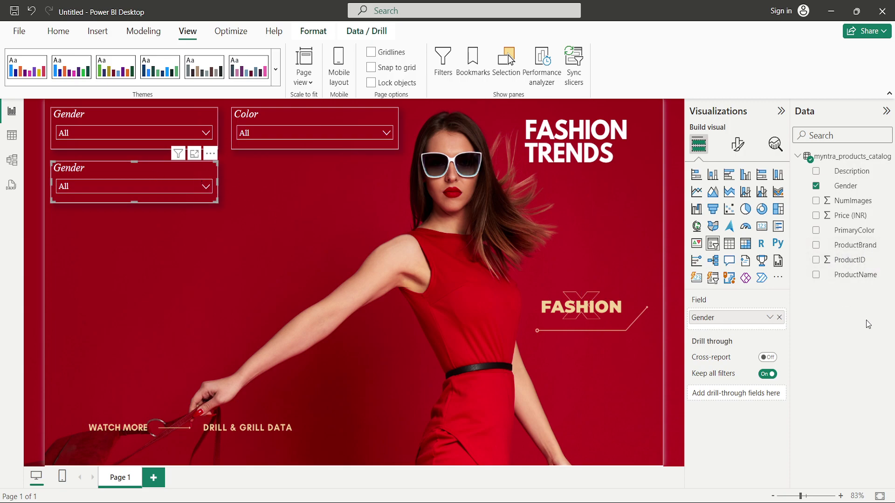
{"action": "left_click", "coordinate": [779, 318]}
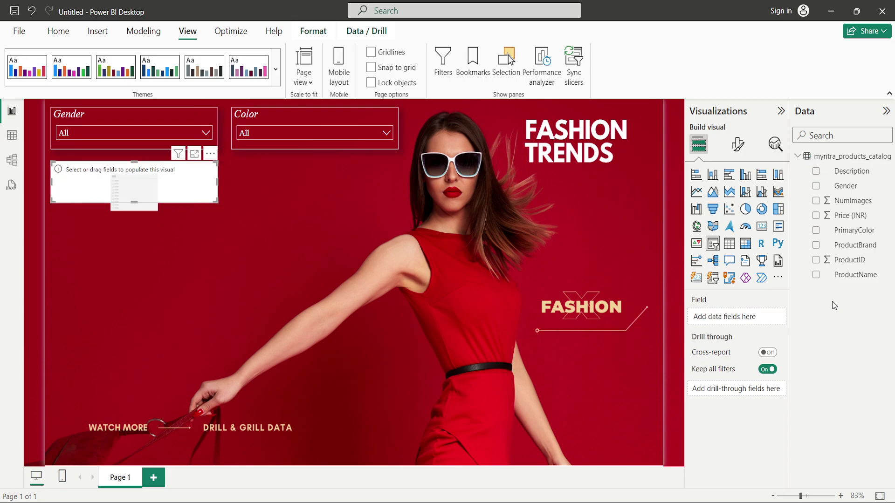
{"action": "left_click", "coordinate": [816, 245]}
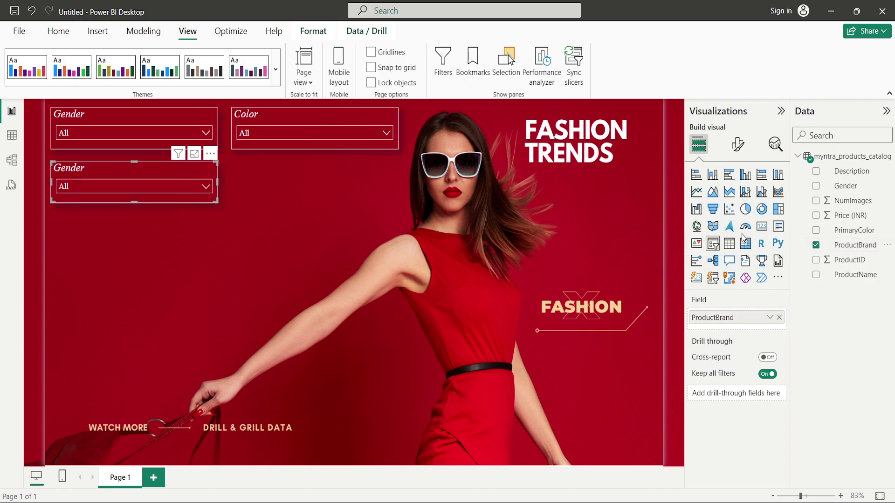
Step: Change the title text of the ProductBrand slicer to "Brand"
{"action": "left_click", "coordinate": [737, 148]}
{"action": "left_click", "coordinate": [736, 200]}
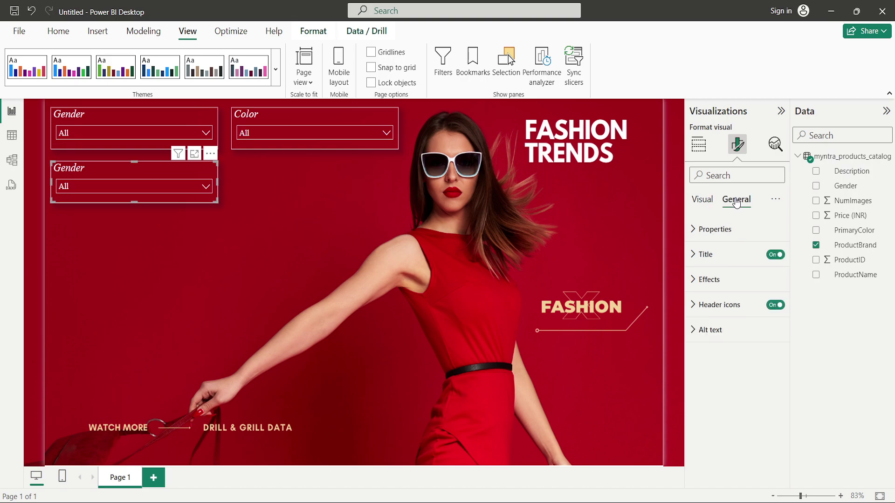
{"action": "left_click", "coordinate": [704, 255]}
{"action": "double_click", "coordinate": [730, 316]}
{"action": "key", "text": "Caps_Lock"}
{"action": "type", "text": "B"}
{"action": "key", "text": "Caps_Lock"}
{"action": "type", "text": "rand"}
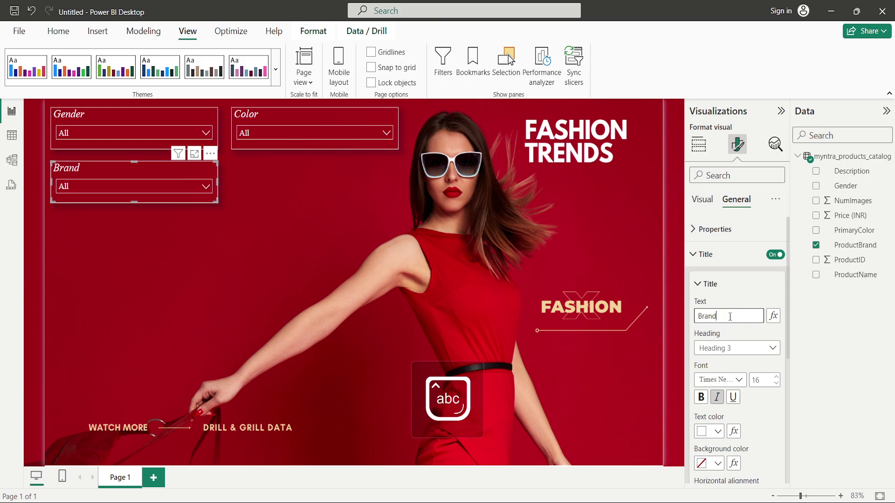
{"action": "left_click", "coordinate": [216, 262]}
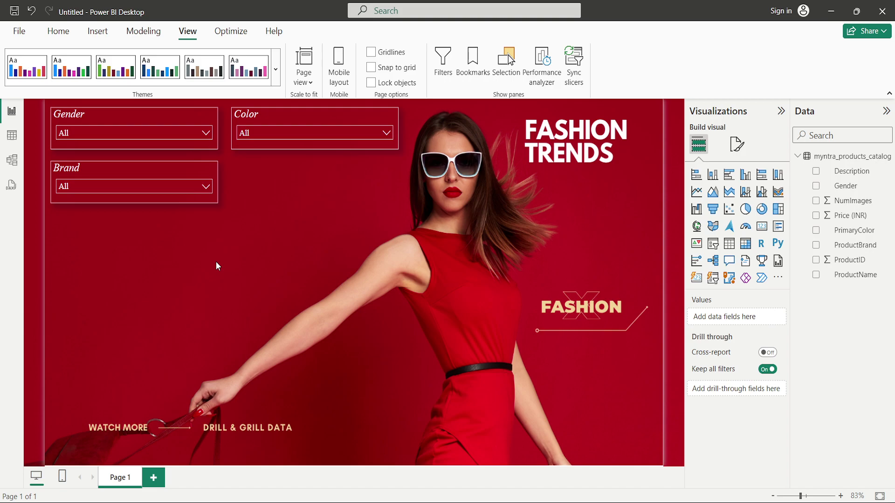
Step: Place a copy of the Brand slicer under the Color slicer and replace its field with NumImages
{"action": "left_click", "coordinate": [138, 171]}
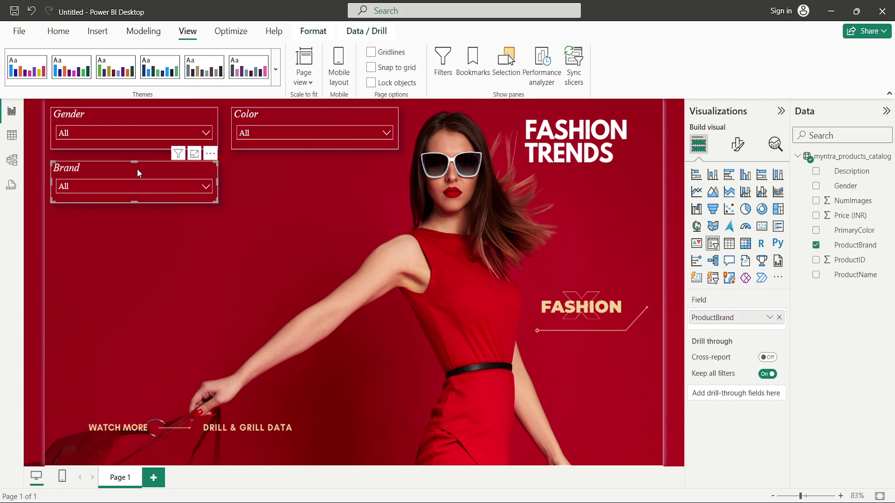
{"action": "left_click_drag", "start_coordinate": [138, 170], "coordinate": [329, 174]}
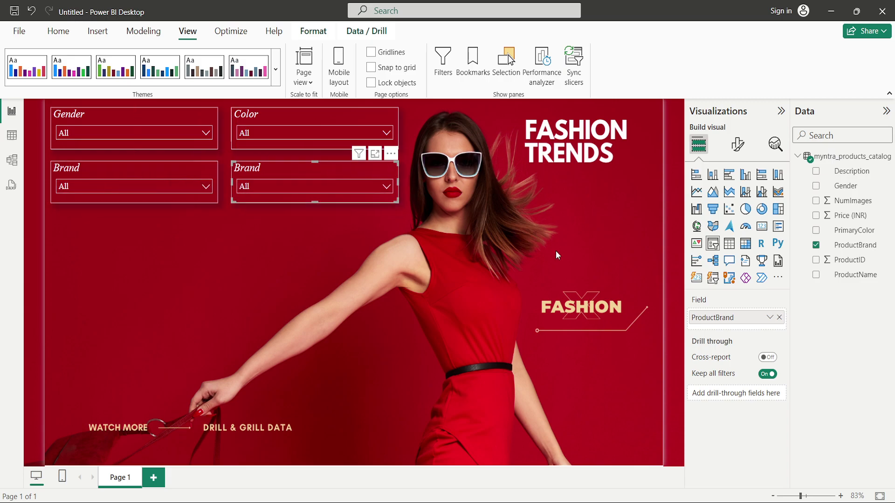
{"action": "left_click", "coordinate": [779, 319]}
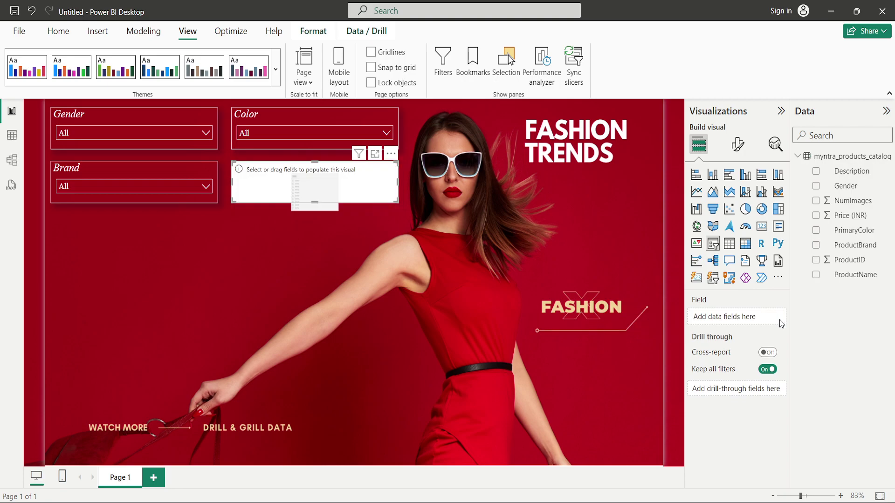
{"action": "left_click", "coordinate": [816, 201]}
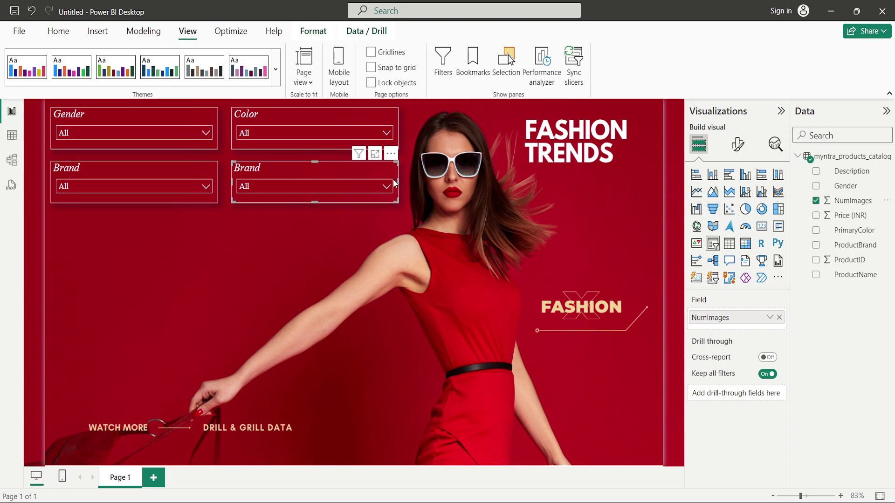
Step: Change the title text of the NumImages slicer to "Number of Images"
{"action": "left_click", "coordinate": [741, 156]}
{"action": "left_click", "coordinate": [739, 202]}
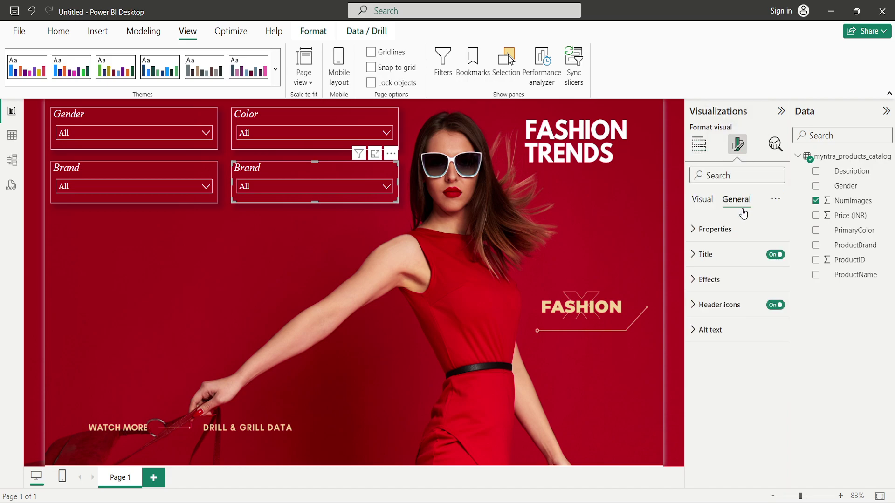
{"action": "left_click", "coordinate": [713, 255]}
{"action": "double_click", "coordinate": [720, 317]}
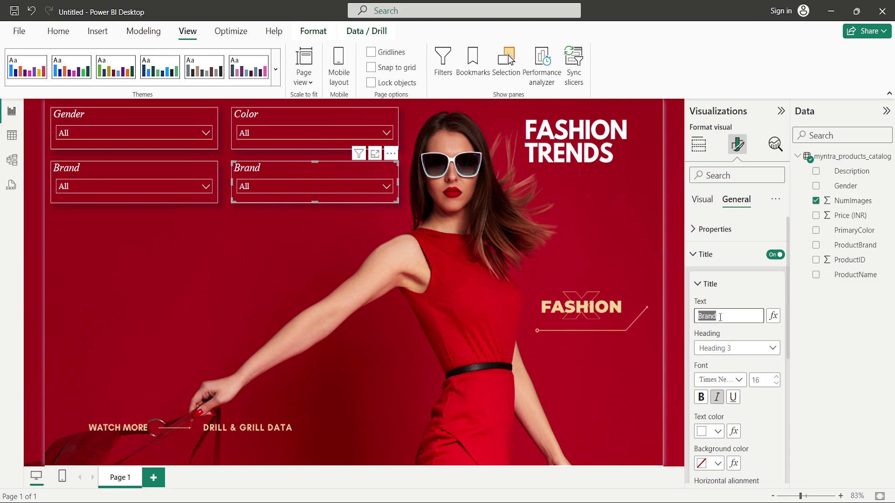
{"action": "key", "text": "Caps_Lock"}
{"action": "type", "text": "N"}
{"action": "key", "text": "Caps_Lock"}
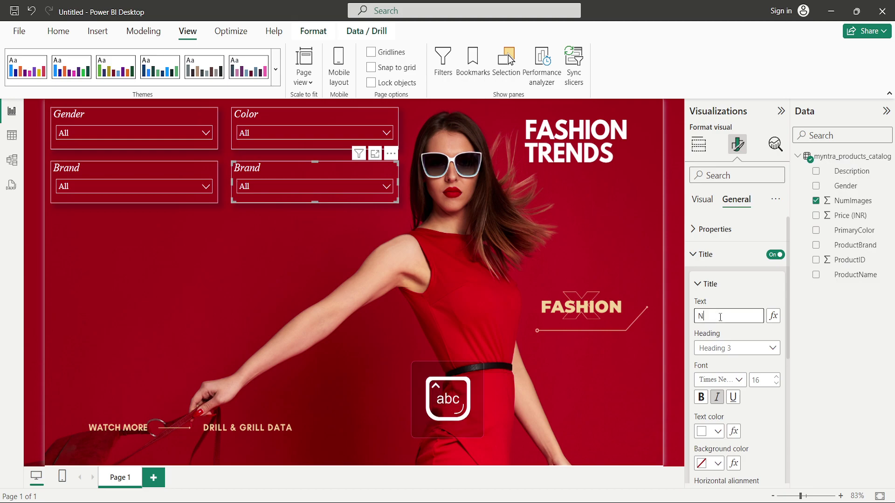
{"action": "type", "text": "umber of"}
{"action": "key", "text": "Caps_Lock"}
{"action": "type", "text": "I"}
{"action": "key", "text": "Caps_Lock"}
{"action": "type", "text": "mages"}
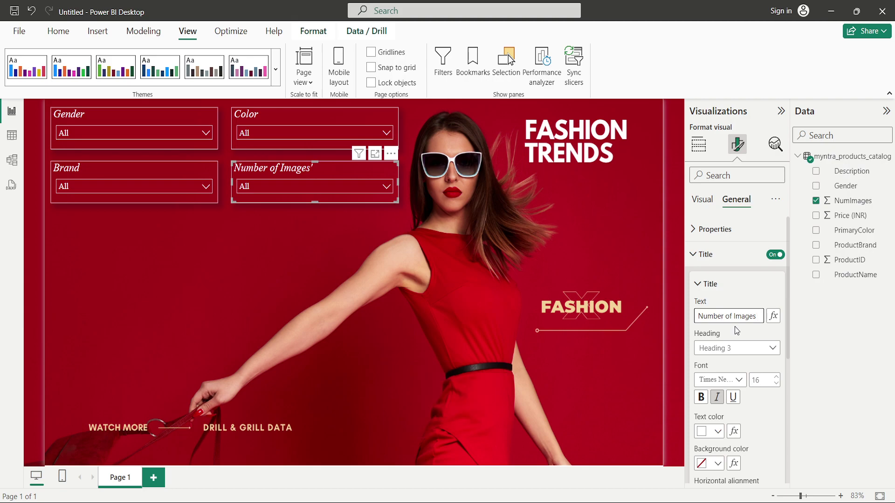
{"action": "left_click", "coordinate": [234, 256]}
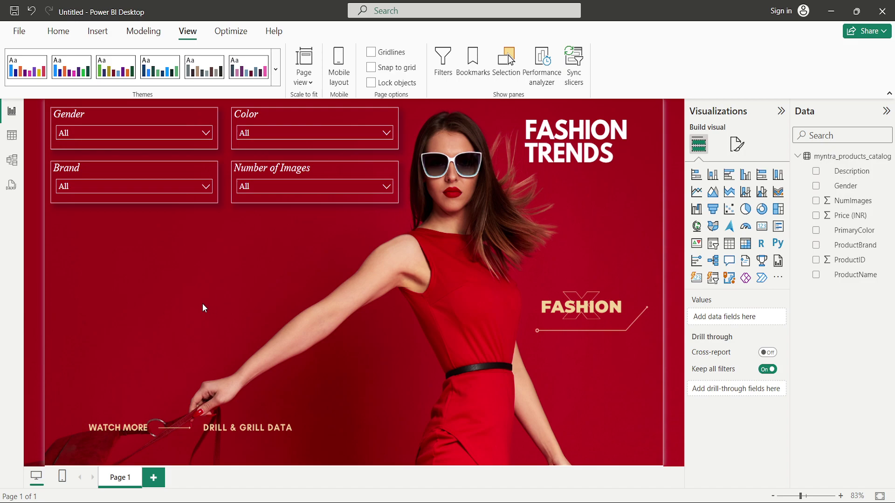
Step: Add a multi-row card beneath the slicers and enlarge it to span the width of both slicer columns
{"action": "left_click", "coordinate": [778, 227]}
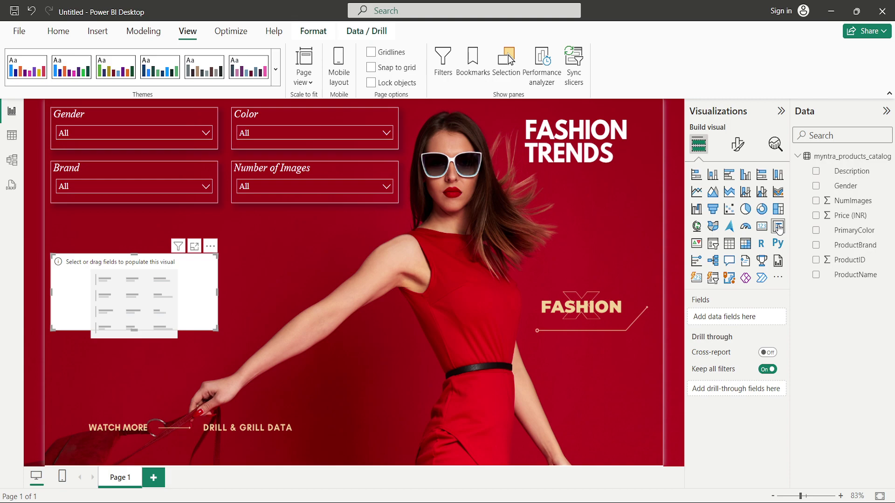
{"action": "left_click_drag", "start_coordinate": [167, 306], "coordinate": [170, 268]}
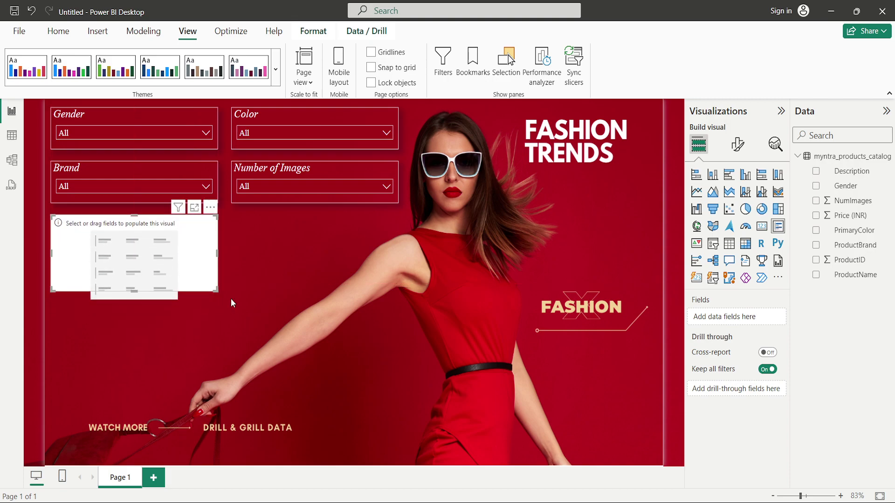
{"action": "left_click_drag", "start_coordinate": [216, 290], "coordinate": [397, 379]}
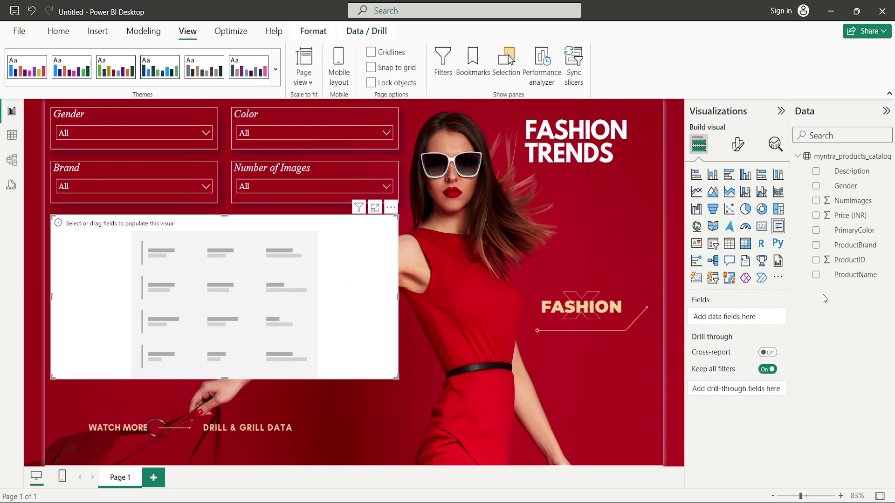
Step: Add ProductName, Price (INR) and ProductID to the multi-row card, with ProductID set to Don't summarize
{"action": "left_click", "coordinate": [816, 276]}
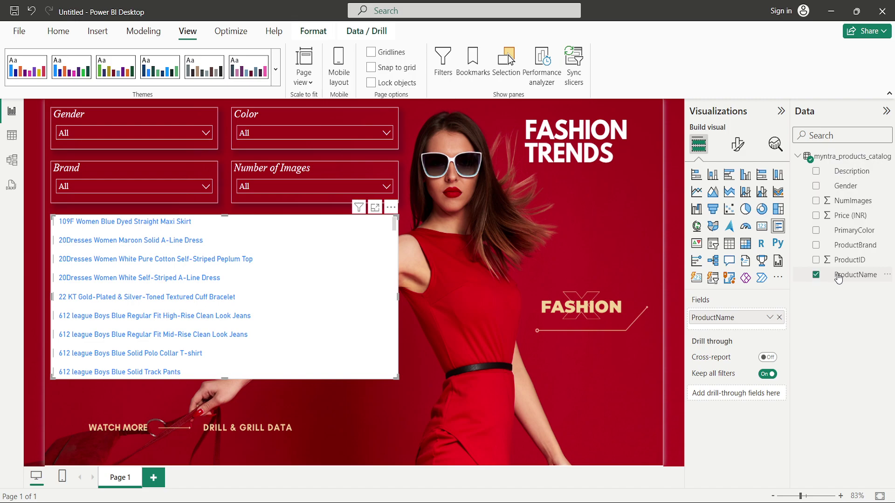
{"action": "left_click", "coordinate": [816, 216]}
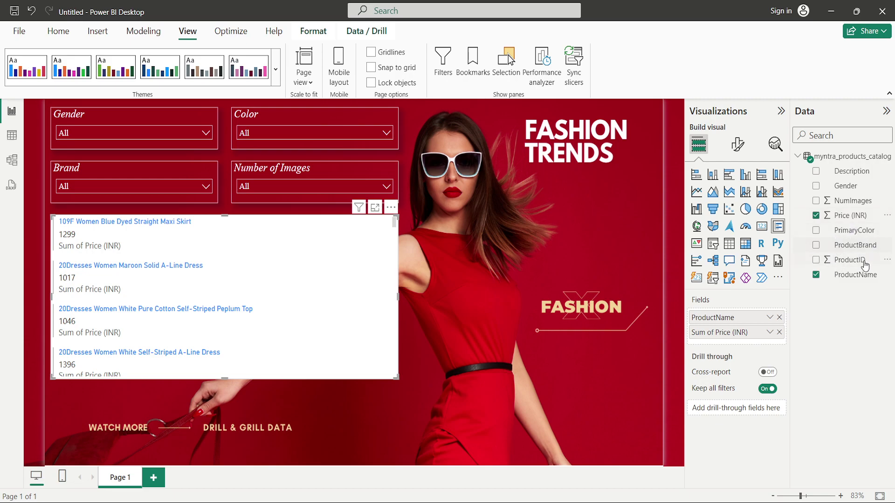
{"action": "left_click", "coordinate": [816, 261]}
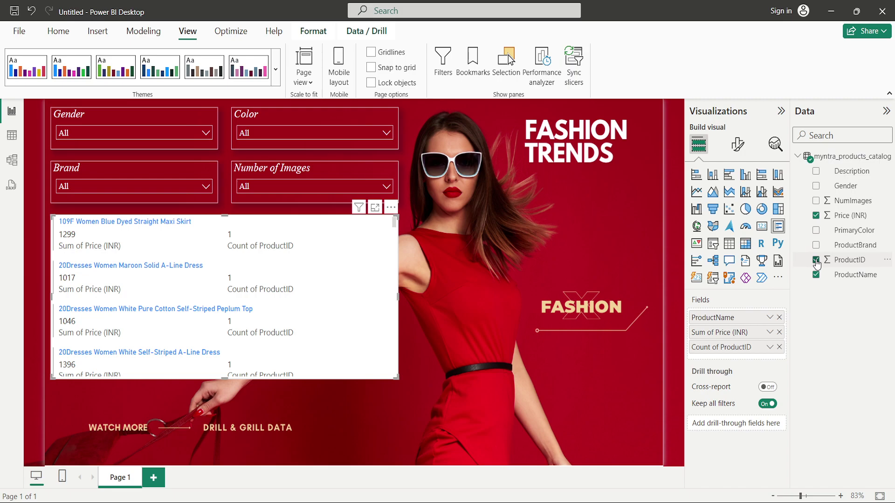
{"action": "left_click", "coordinate": [769, 348]}
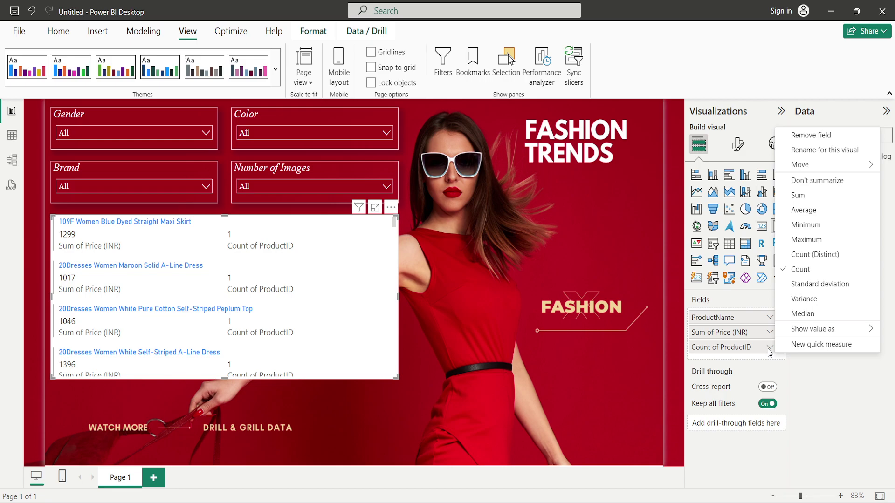
{"action": "left_click", "coordinate": [815, 181]}
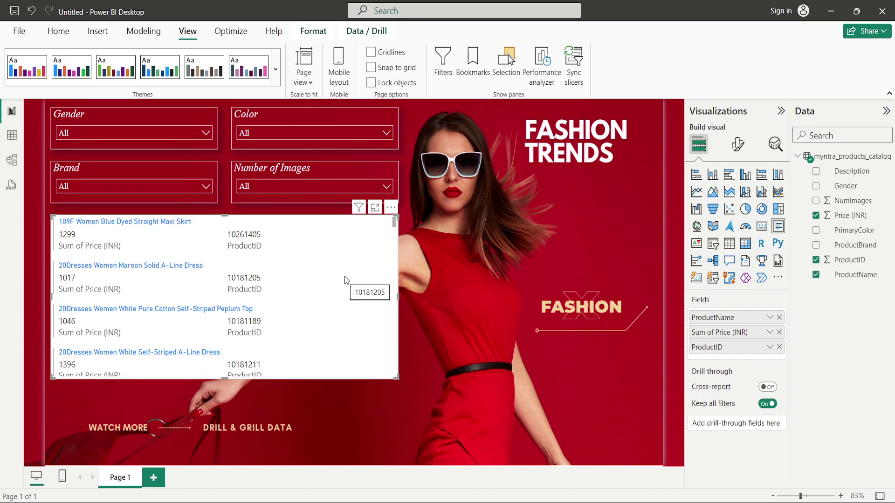
Step: Set the title color of the multi-row card's entries to white
{"action": "left_click", "coordinate": [738, 146]}
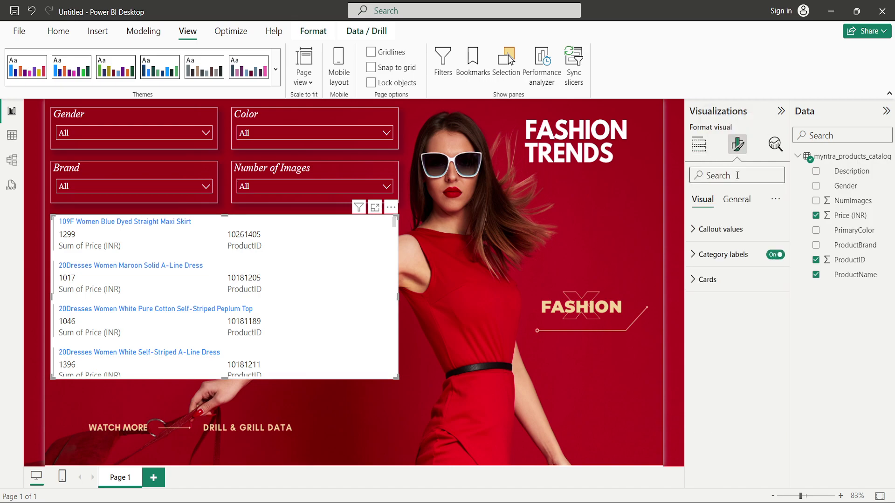
{"action": "left_click", "coordinate": [718, 284]}
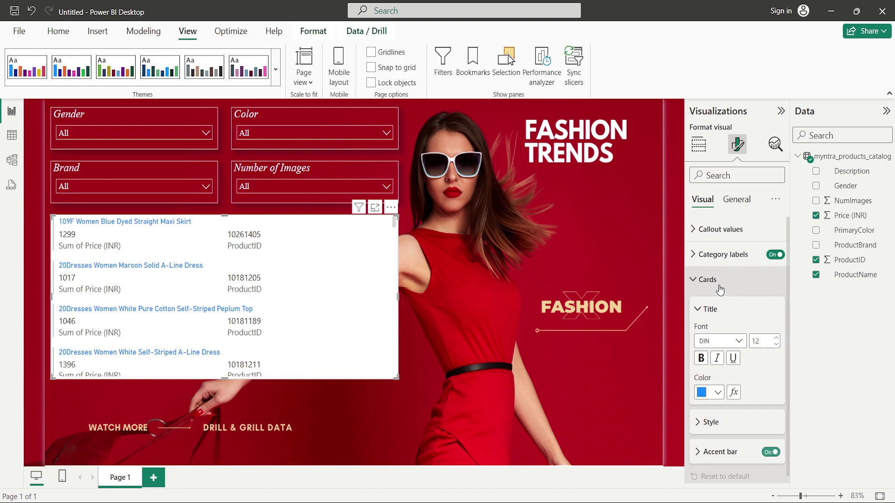
{"action": "left_click", "coordinate": [717, 394]}
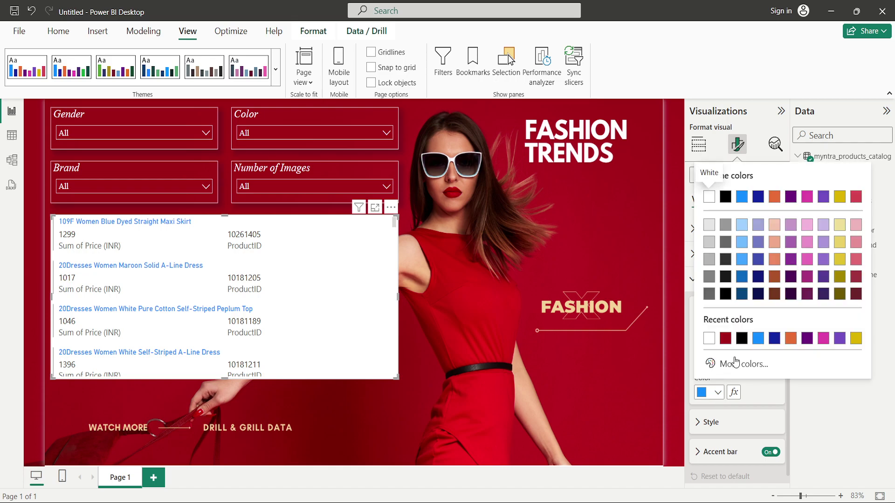
{"action": "left_click", "coordinate": [709, 339]}
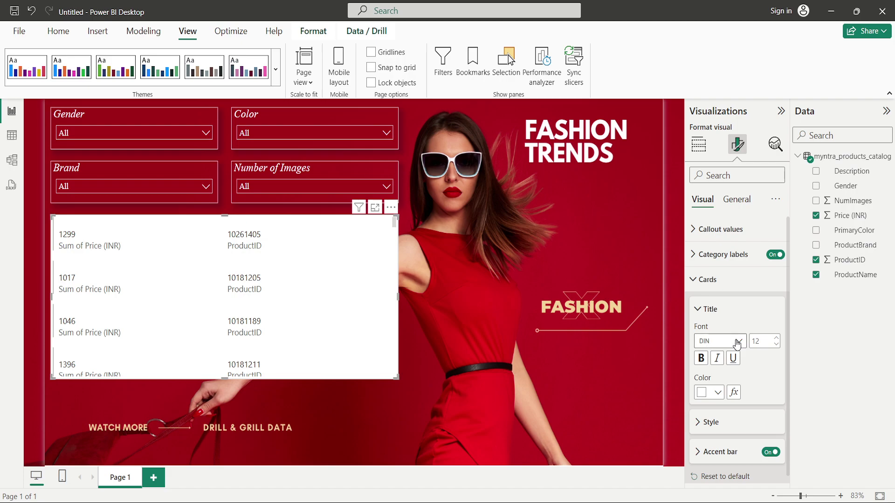
{"action": "left_click", "coordinate": [716, 316]}
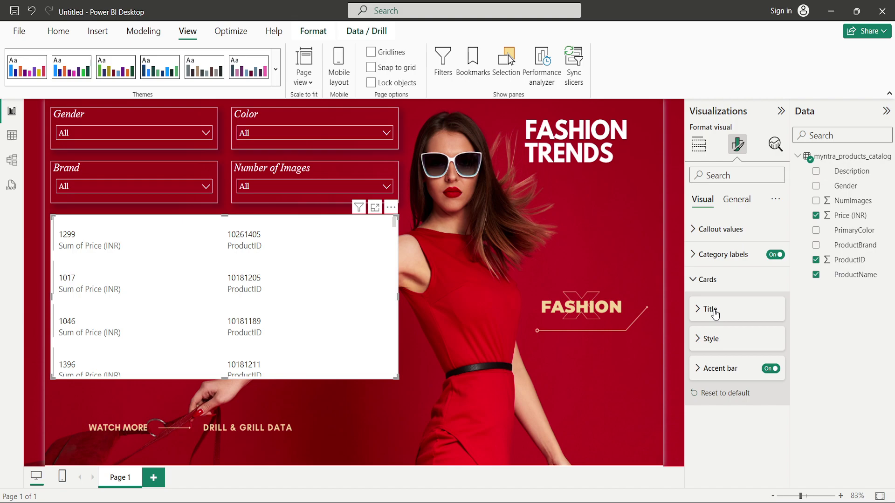
Step: Turn off the background of the multi-row card
{"action": "left_click", "coordinate": [748, 199]}
{"action": "left_click", "coordinate": [710, 288]}
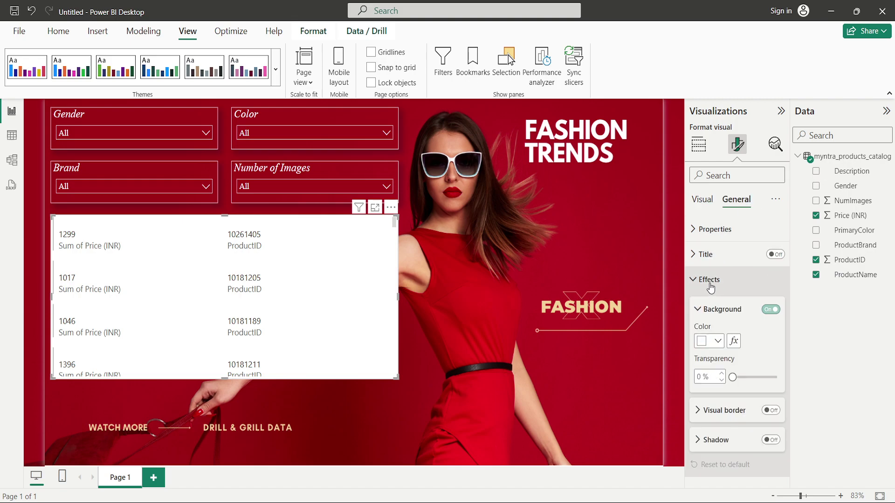
{"action": "left_click", "coordinate": [770, 310]}
{"action": "left_click", "coordinate": [770, 310]}
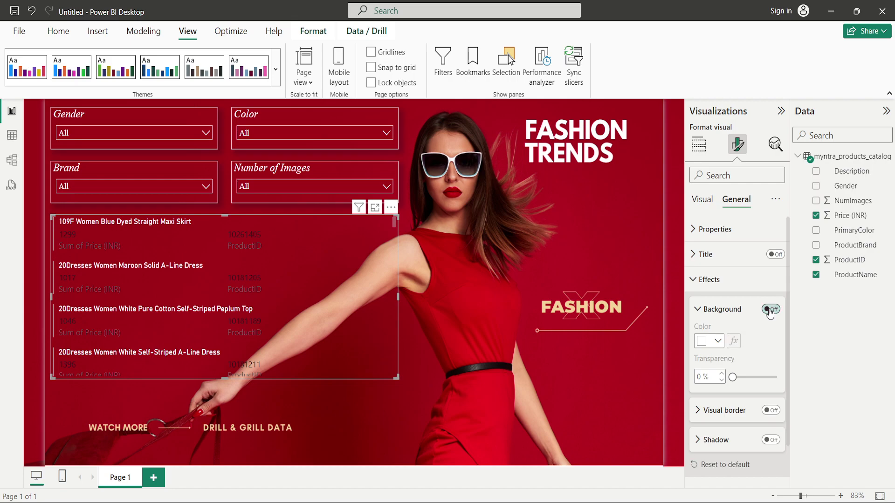
Step: Set the multi-row card's category label color to white and keep the labels switched on
{"action": "left_click", "coordinate": [704, 201]}
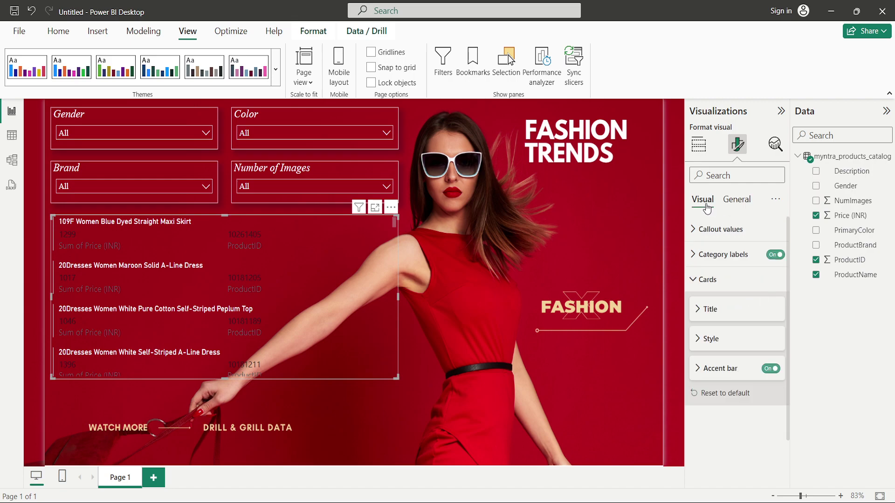
{"action": "left_click", "coordinate": [704, 256]}
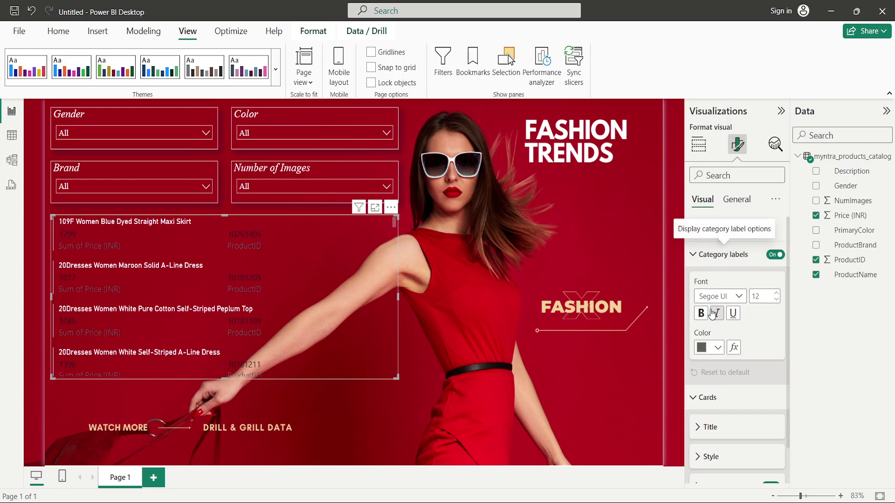
{"action": "left_click", "coordinate": [718, 350]}
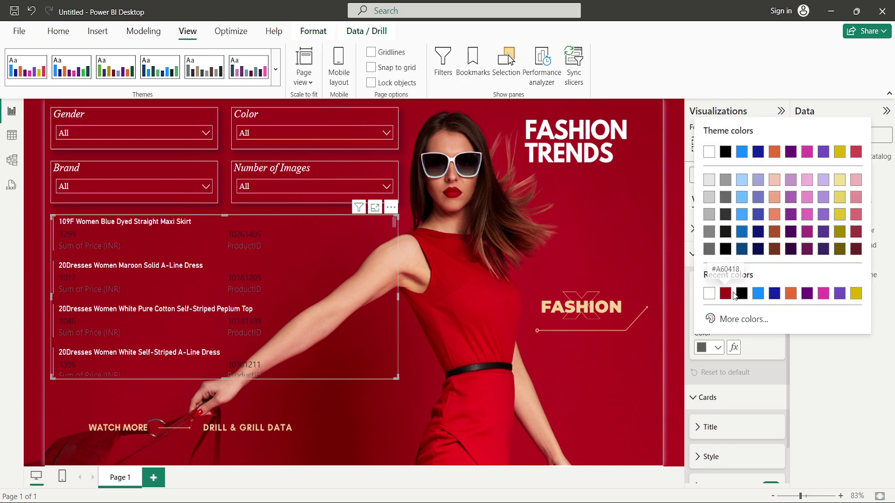
{"action": "left_click", "coordinate": [708, 294]}
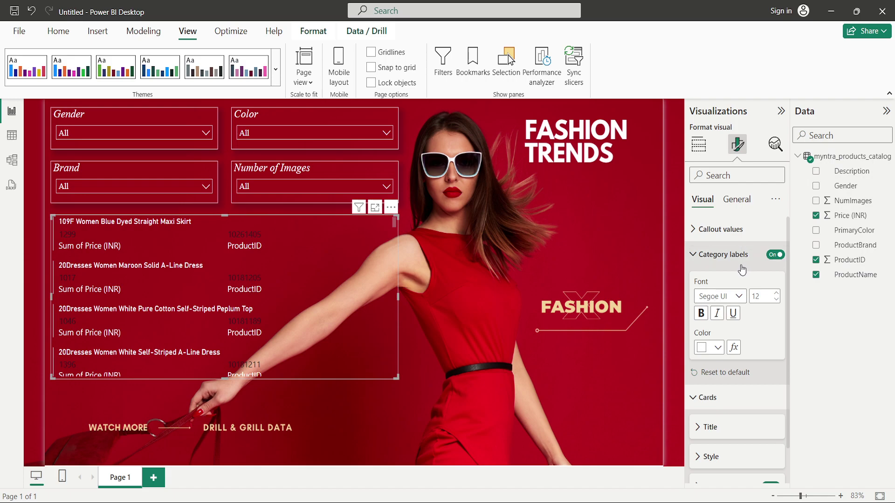
{"action": "left_click", "coordinate": [774, 255]}
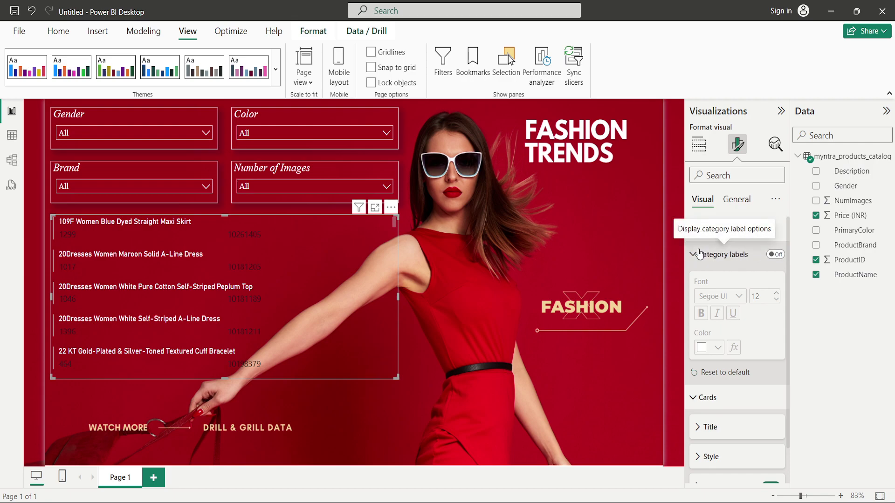
{"action": "left_click", "coordinate": [775, 255]}
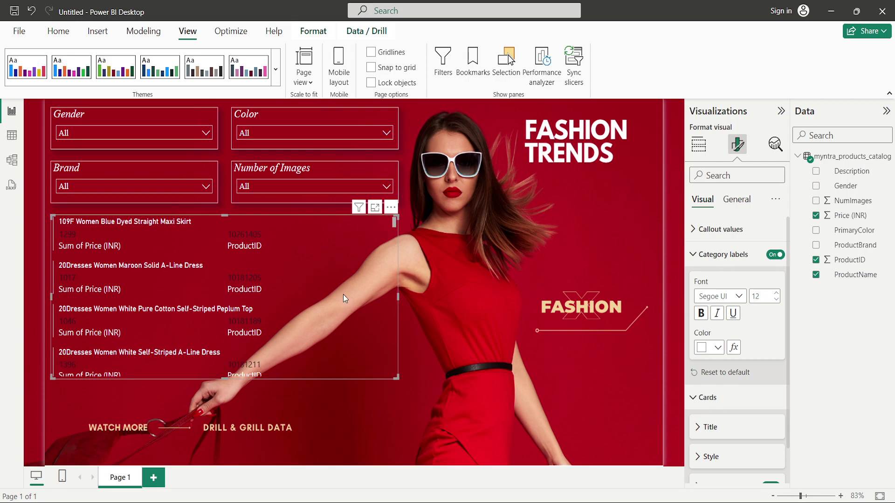
Step: Rename the Sum of Price (INR) field in the multi-row card to "Price (INR)"
{"action": "left_click", "coordinate": [699, 149]}
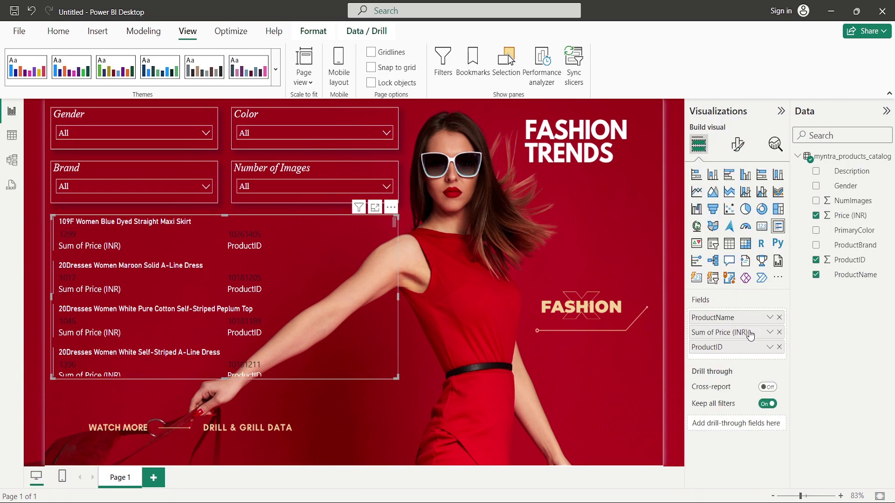
{"action": "double_click", "coordinate": [728, 333]}
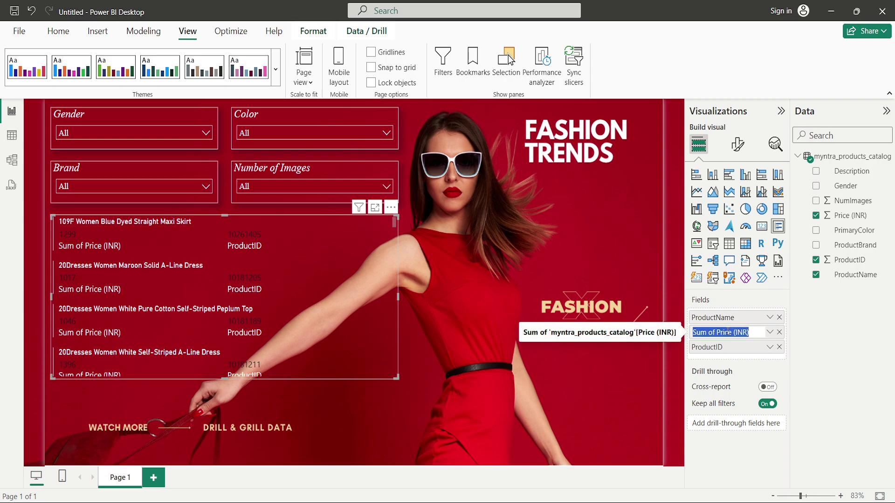
{"action": "left_click", "coordinate": [718, 332]}
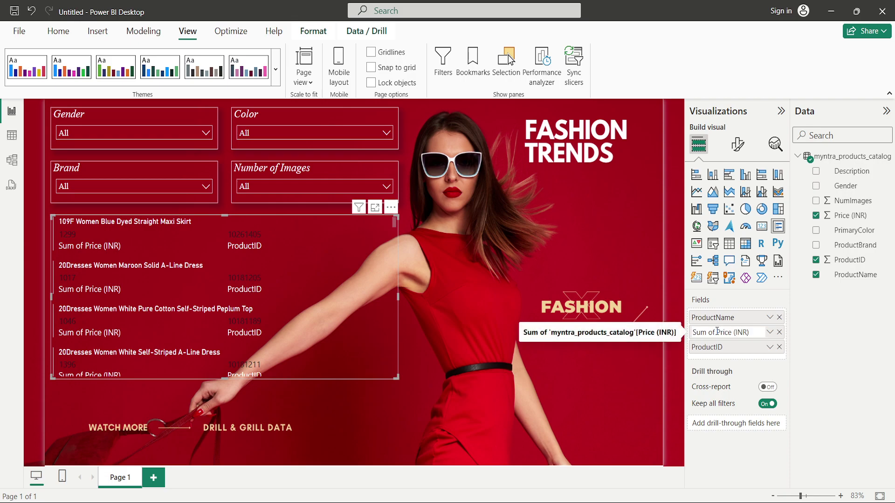
{"action": "left_click_drag", "start_coordinate": [718, 332], "coordinate": [691, 337]}
{"action": "key", "text": "BackSpace"}
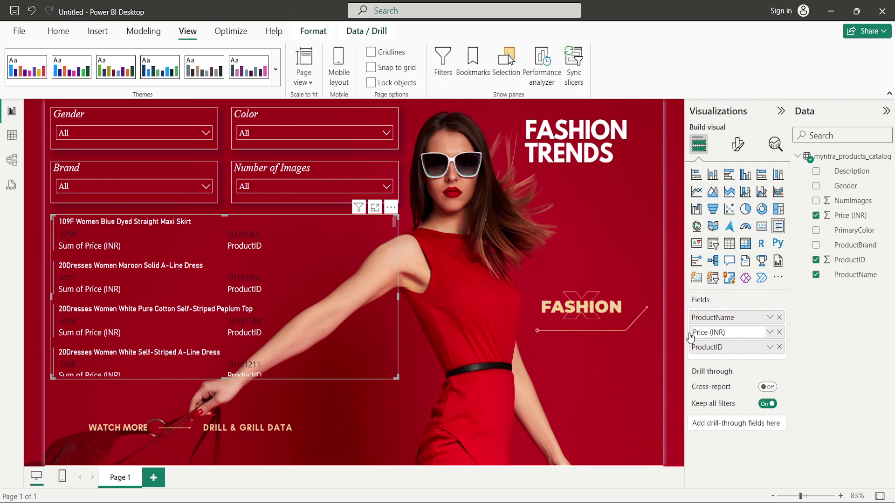
{"action": "key", "text": "Return"}
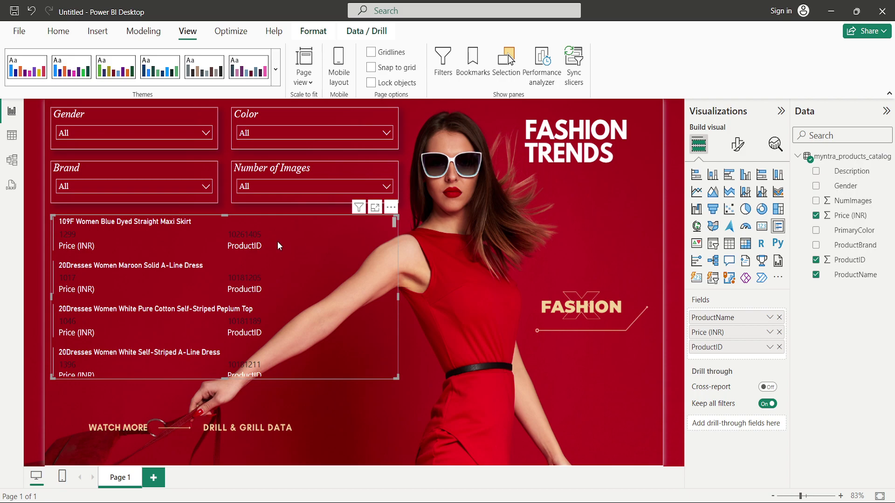
{"action": "left_click", "coordinate": [355, 250]}
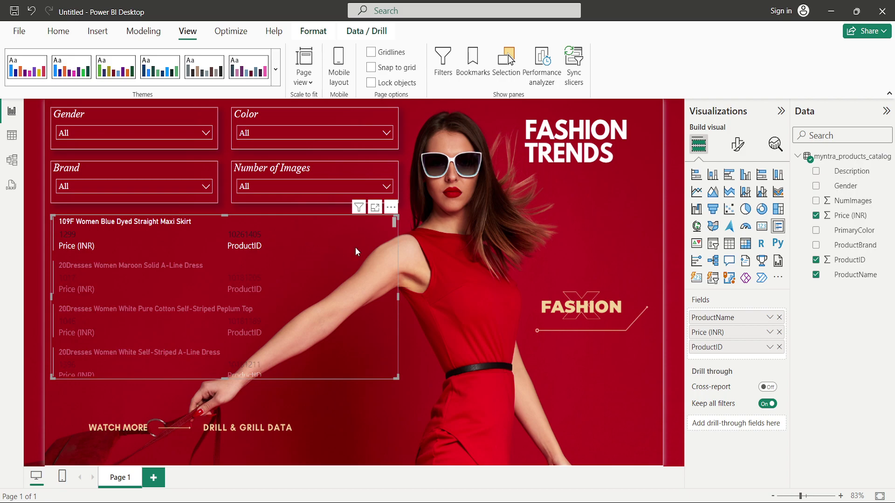
{"action": "left_click", "coordinate": [293, 243]}
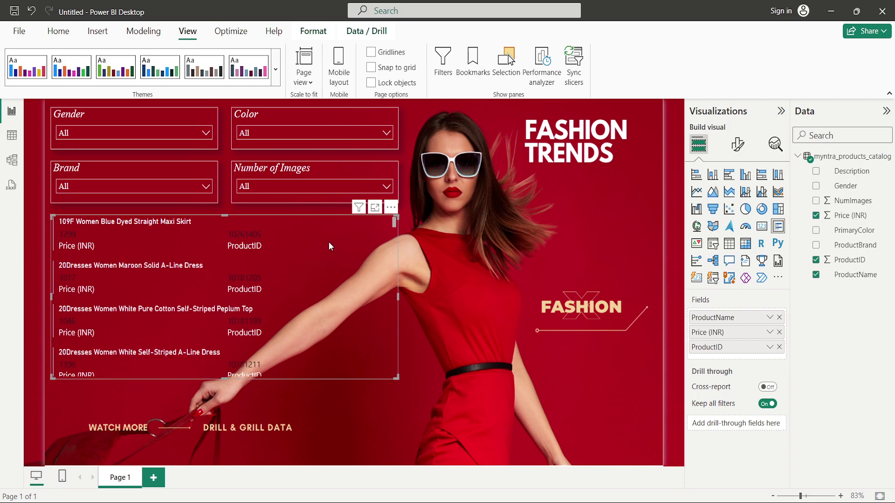
Step: Format the multi-row card's callout values as white, italic Times New Roman
{"action": "left_click", "coordinate": [737, 145]}
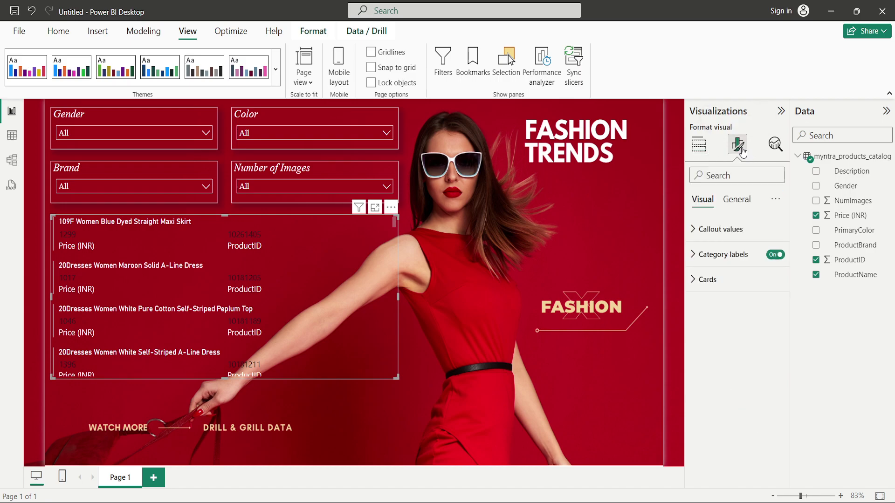
{"action": "left_click", "coordinate": [733, 234]}
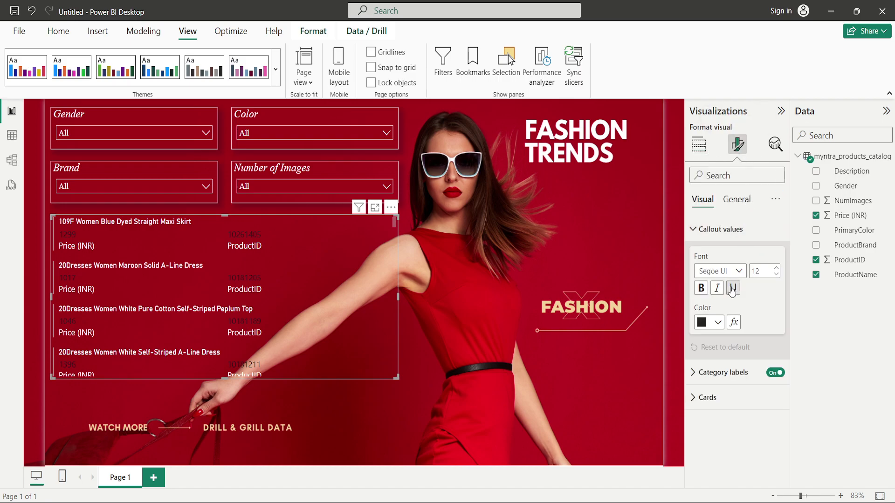
{"action": "left_click", "coordinate": [717, 321]}
{"action": "left_click", "coordinate": [709, 270]}
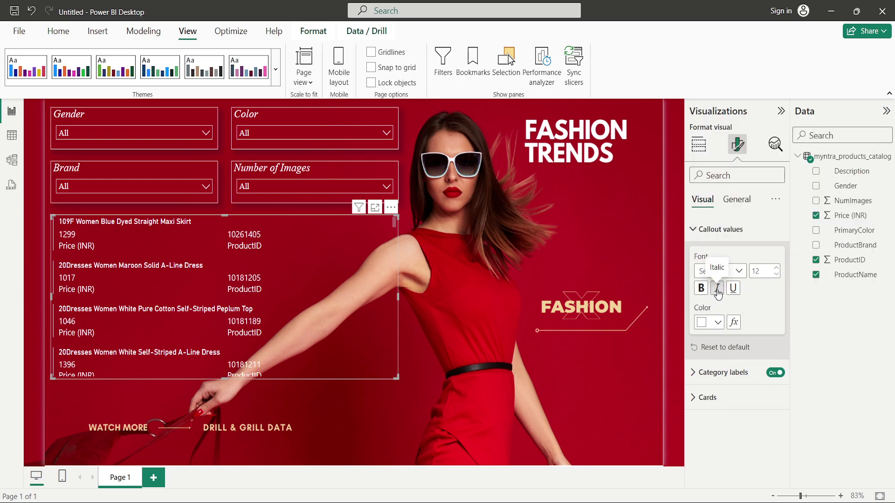
{"action": "left_click", "coordinate": [718, 289]}
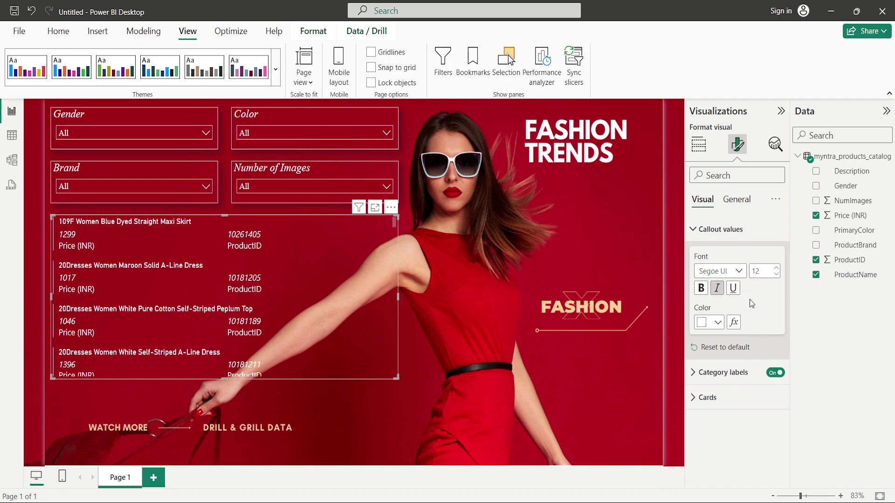
{"action": "left_click", "coordinate": [739, 275]}
{"action": "scroll", "coordinate": [736, 336], "scroll_direction": "down", "scroll_amount": 2}
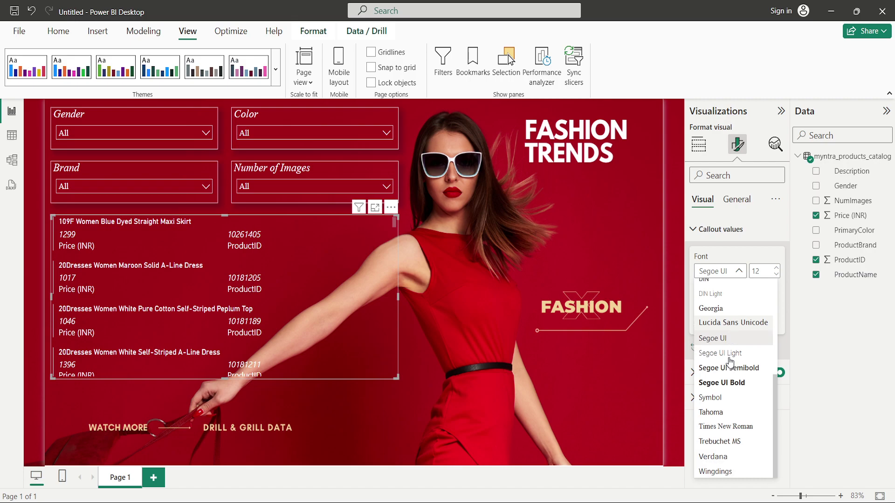
{"action": "left_click", "coordinate": [725, 426]}
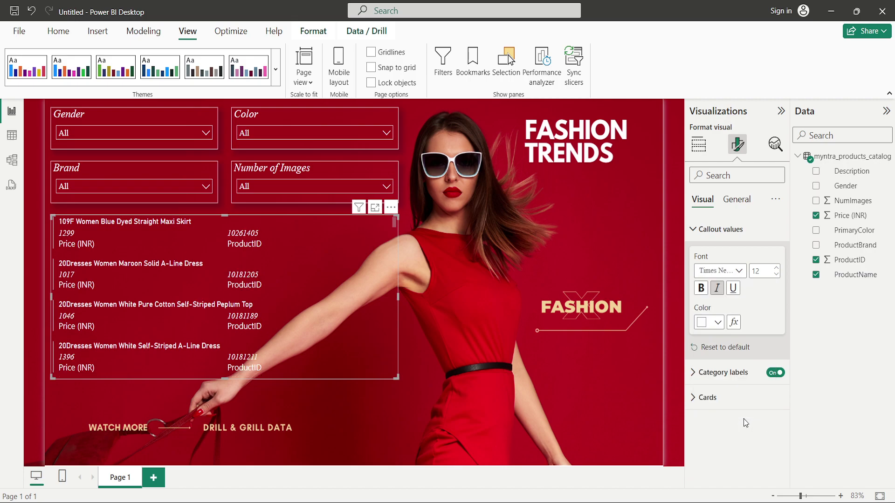
{"action": "left_click", "coordinate": [713, 233]}
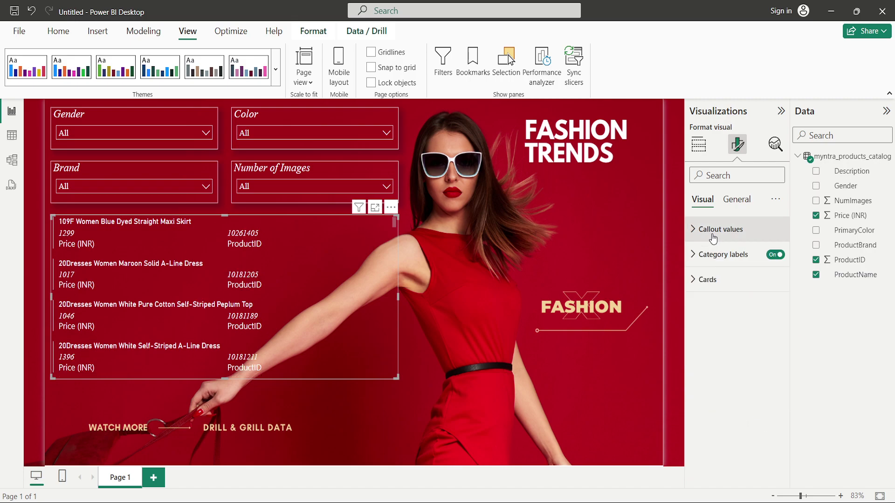
Step: Change the font of the multi-row card's product titles to Times New Roman
{"action": "left_click", "coordinate": [719, 283]}
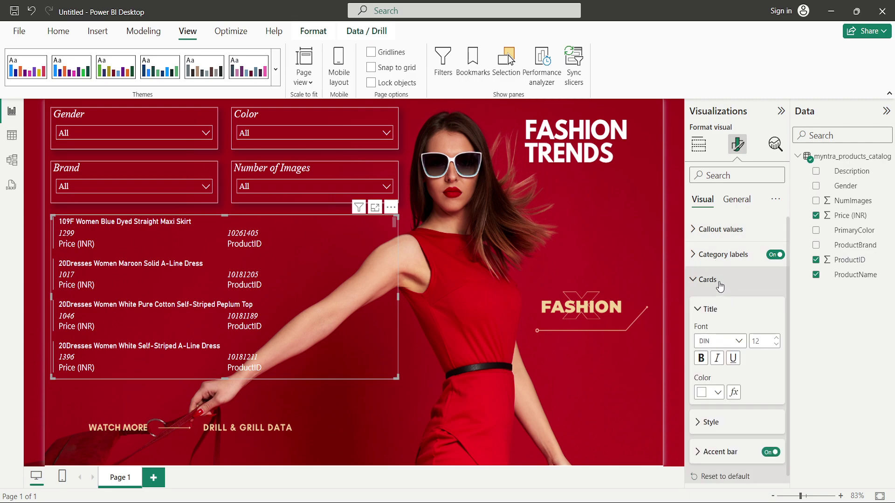
{"action": "left_click", "coordinate": [734, 342]}
{"action": "scroll", "coordinate": [737, 311], "scroll_direction": "down", "scroll_amount": 3}
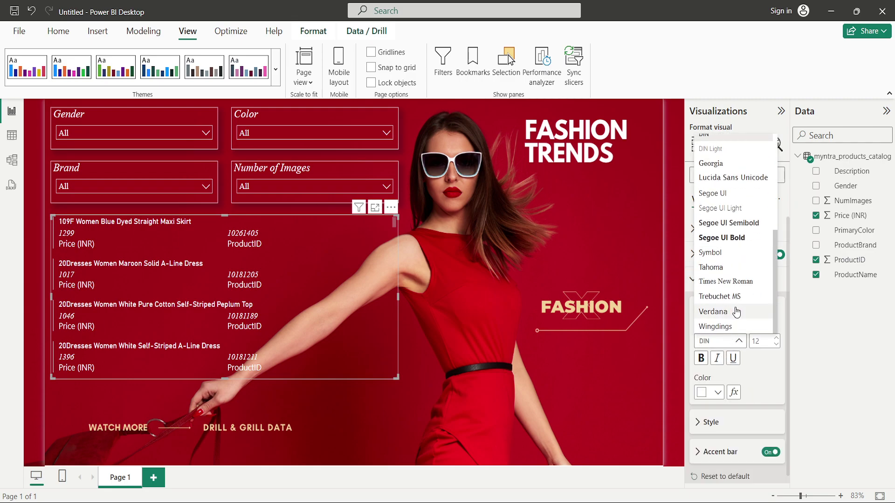
{"action": "left_click", "coordinate": [735, 282]}
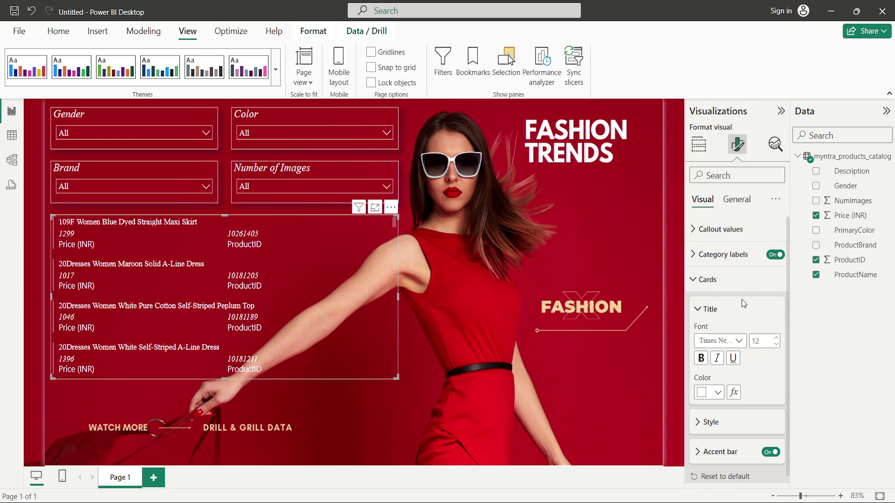
{"action": "left_click", "coordinate": [453, 279]}
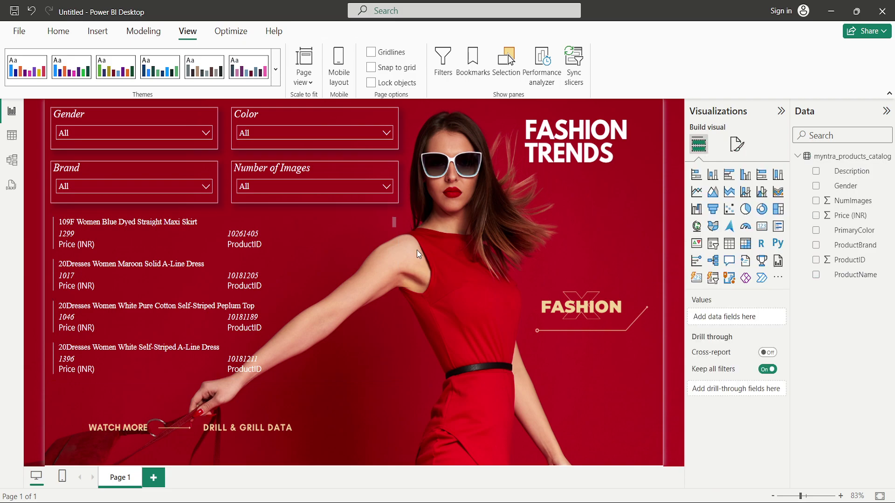
Step: Turn on the visual border of the multi-row card
{"action": "left_click", "coordinate": [376, 224]}
{"action": "left_click", "coordinate": [376, 224]}
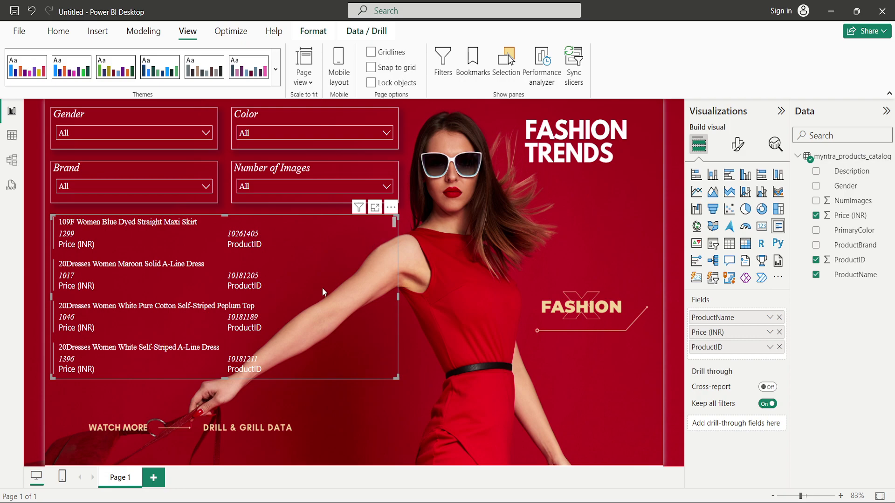
{"action": "left_click", "coordinate": [737, 145]}
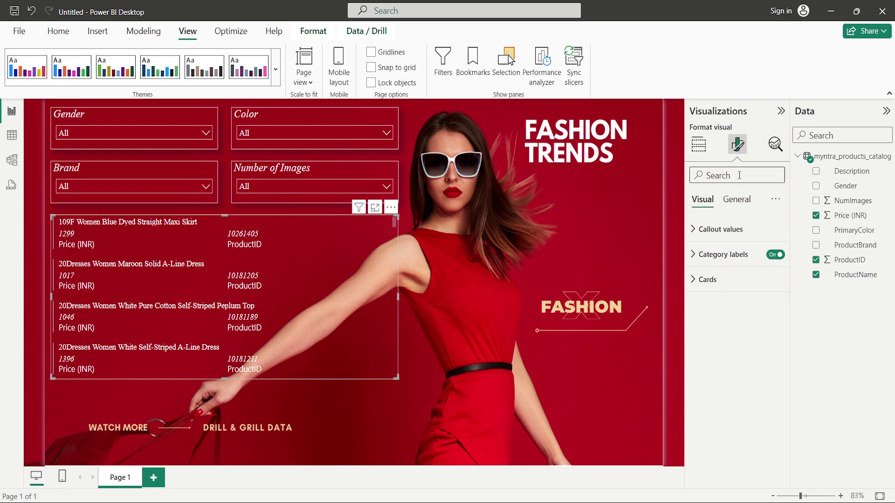
{"action": "left_click", "coordinate": [738, 200]}
{"action": "left_click", "coordinate": [744, 286]}
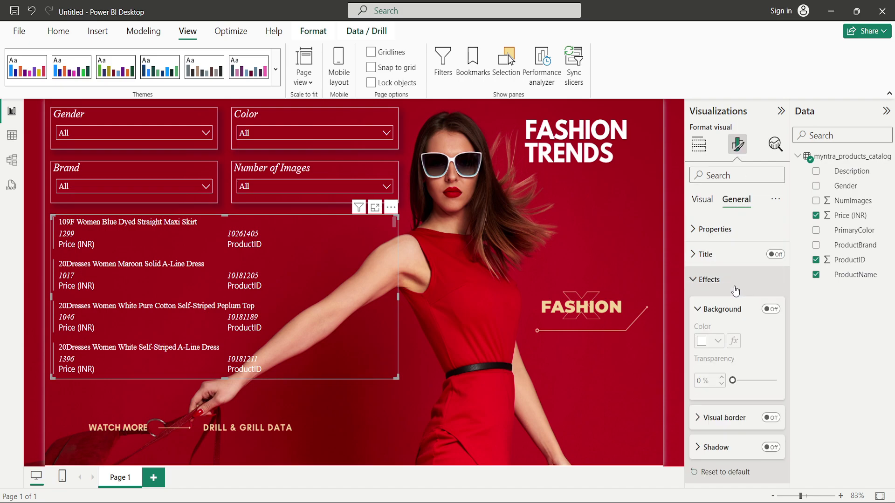
{"action": "scroll", "coordinate": [769, 391], "scroll_direction": "down", "scroll_amount": 1}
{"action": "left_click", "coordinate": [771, 367]}
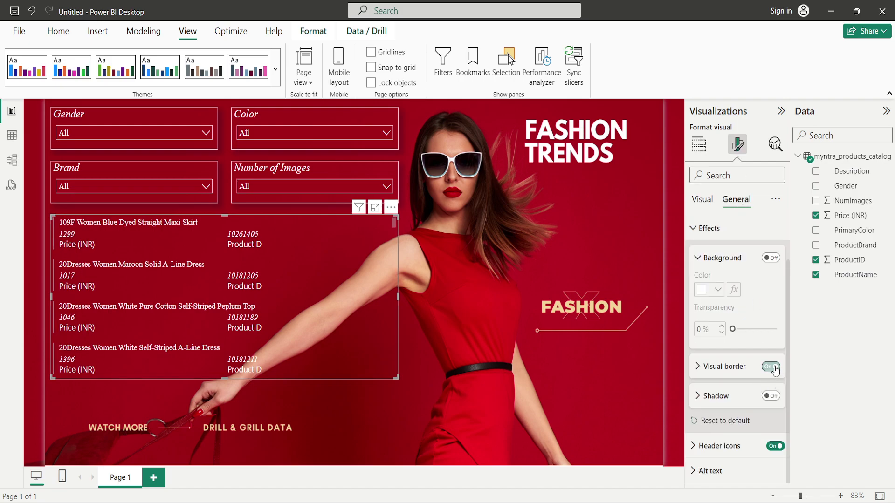
Step: Set the multi-row card's visual border color to white
{"action": "left_click", "coordinate": [722, 367]}
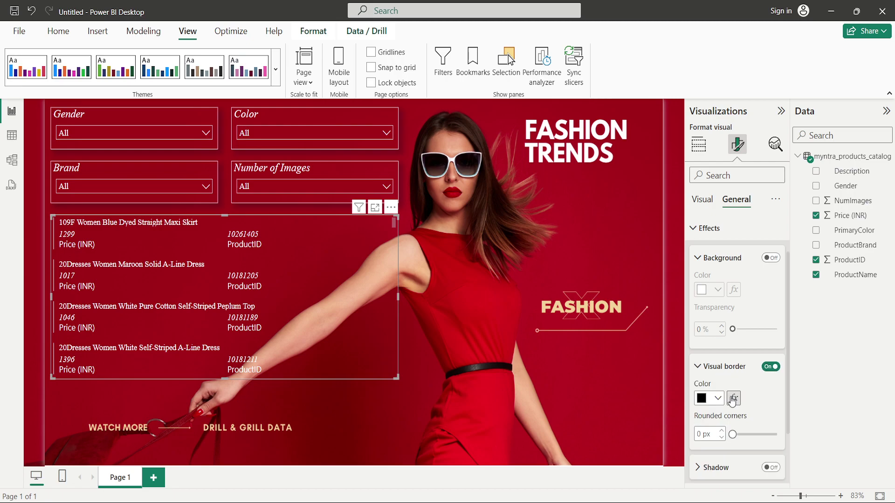
{"action": "left_click", "coordinate": [717, 399]}
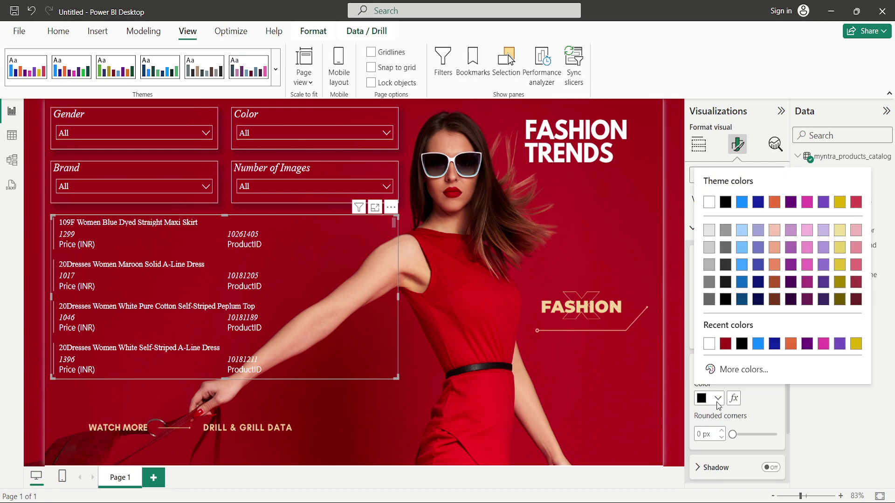
{"action": "left_click", "coordinate": [709, 344]}
Step: Turn on the shadow of the multi-row card, keeping its default settings, and deselect the card
{"action": "scroll", "coordinate": [770, 416], "scroll_direction": "down", "scroll_amount": 2}
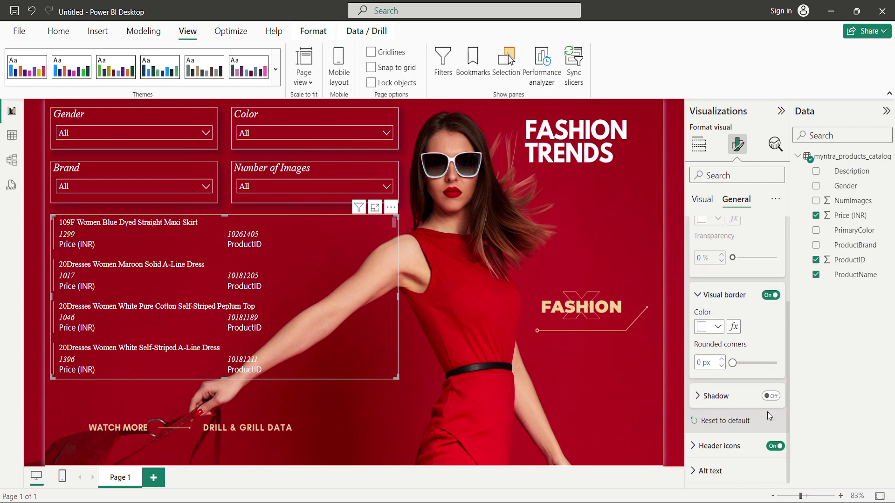
{"action": "left_click", "coordinate": [776, 399]}
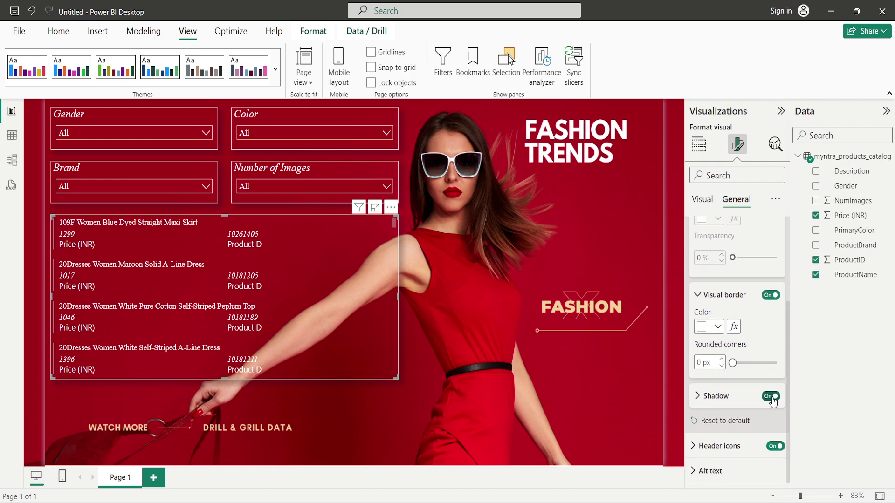
{"action": "left_click", "coordinate": [729, 400]}
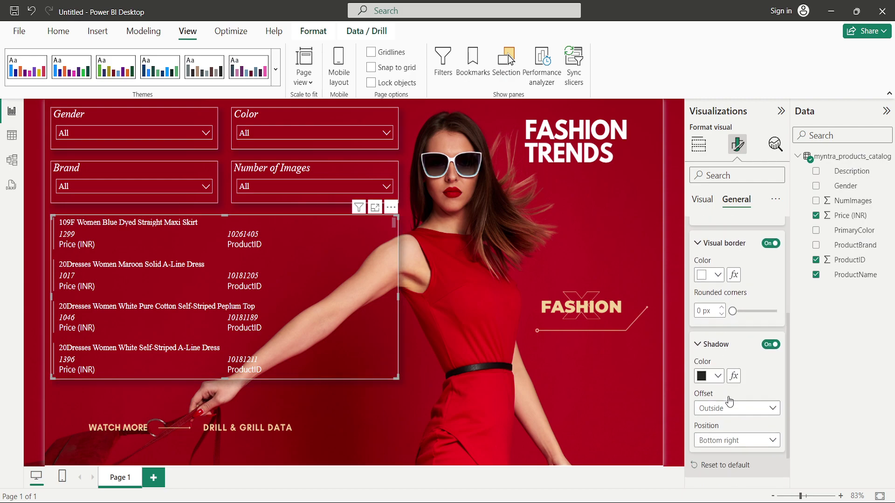
{"action": "left_click", "coordinate": [567, 300]}
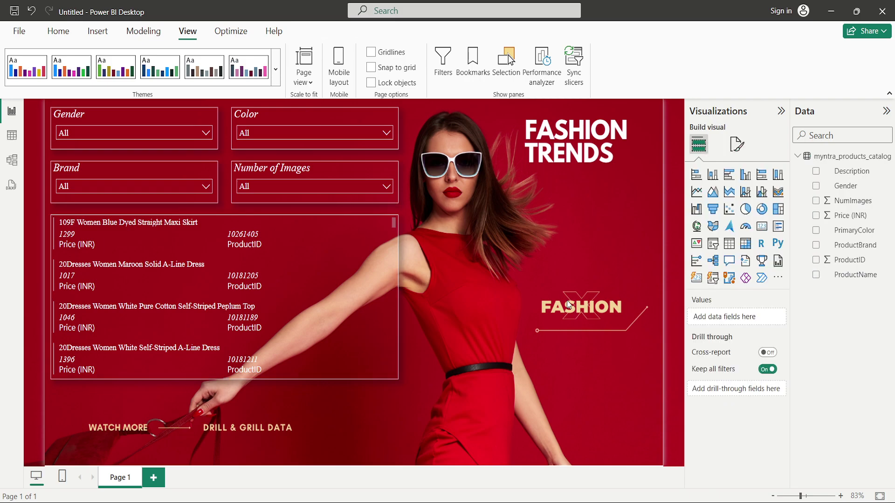
Step: Filter the report to Men in the Gender slicer and Black in the Color slicer
{"action": "left_click", "coordinate": [153, 134]}
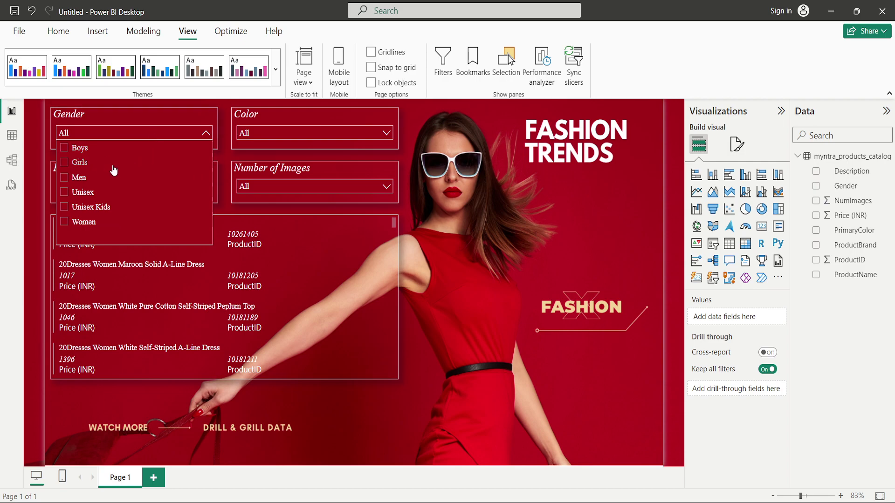
{"action": "left_click", "coordinate": [77, 178]}
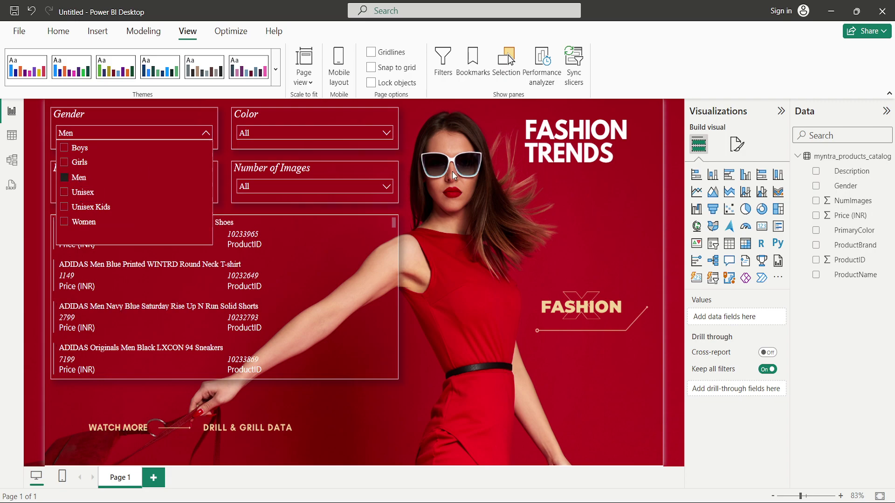
{"action": "left_click", "coordinate": [536, 180]}
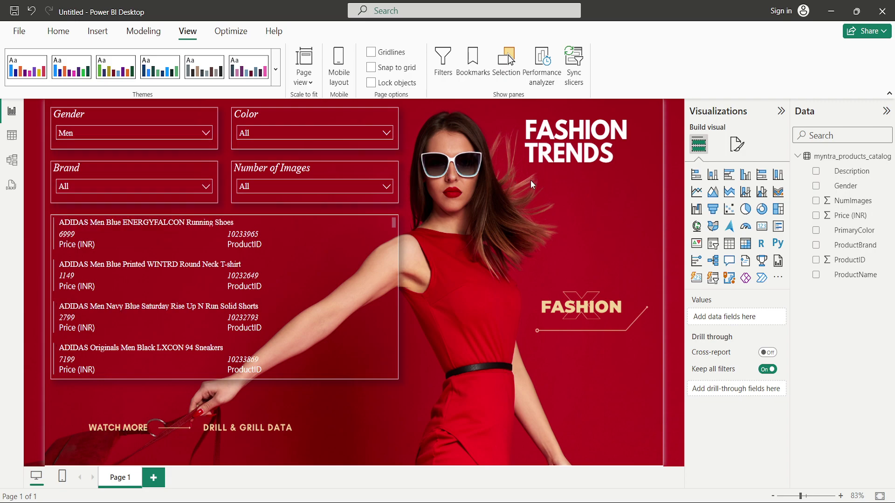
{"action": "left_click", "coordinate": [352, 132]}
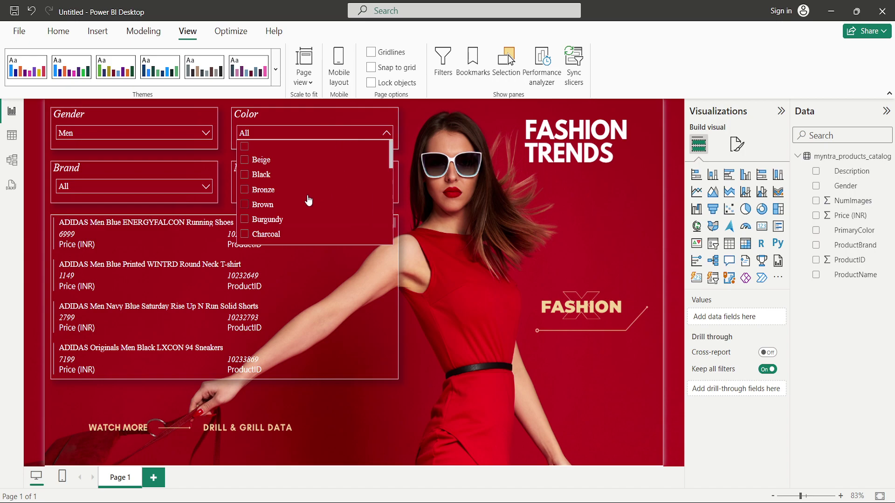
{"action": "left_click", "coordinate": [260, 176]}
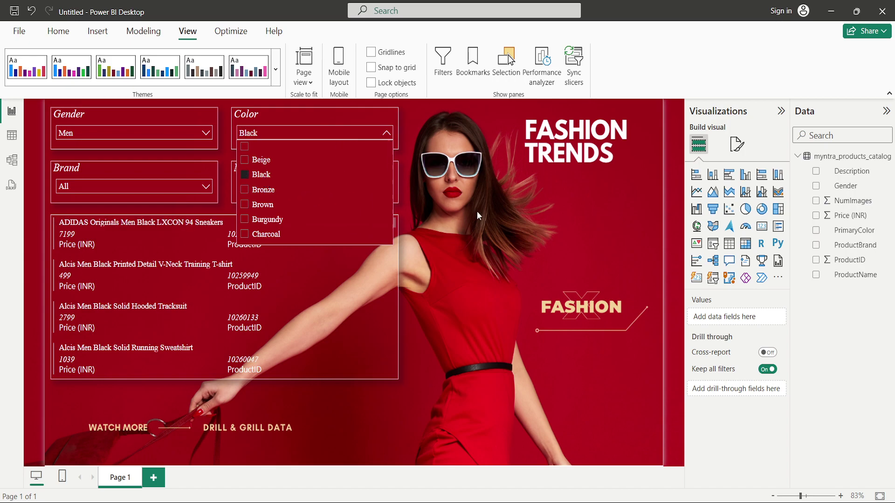
{"action": "left_click", "coordinate": [494, 212]}
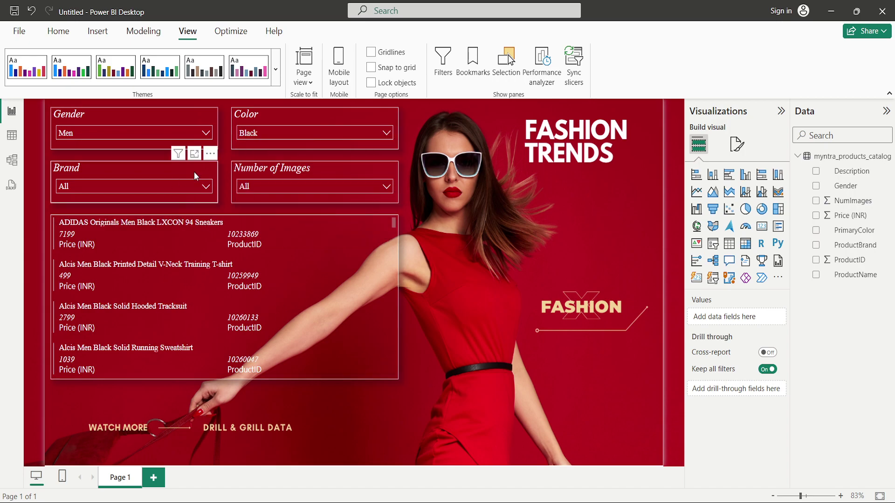
Step: Filter the Brand slicer to Allen Solly and check the options offered by the Number of Images slicer
{"action": "left_click", "coordinate": [176, 185]}
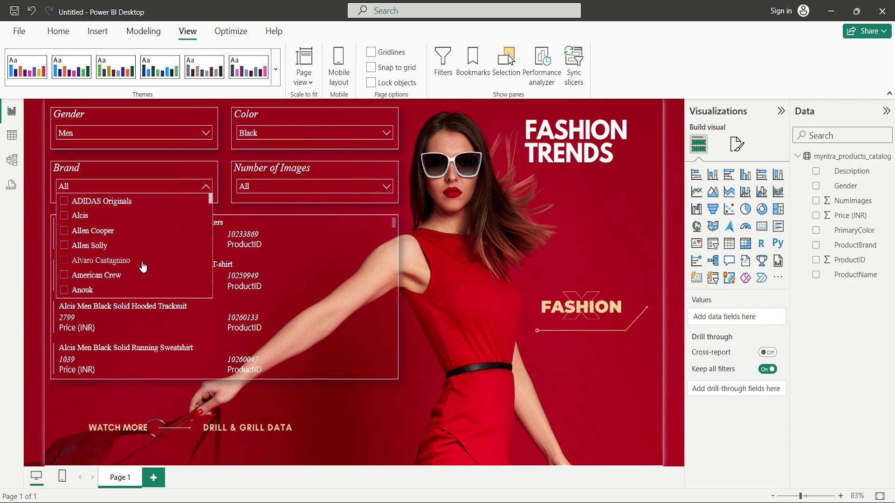
{"action": "left_click", "coordinate": [100, 250]}
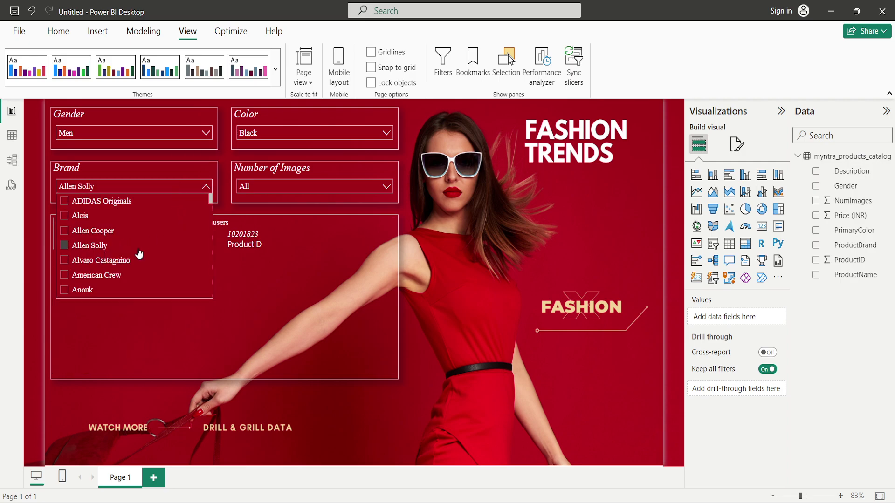
{"action": "left_click", "coordinate": [505, 250]}
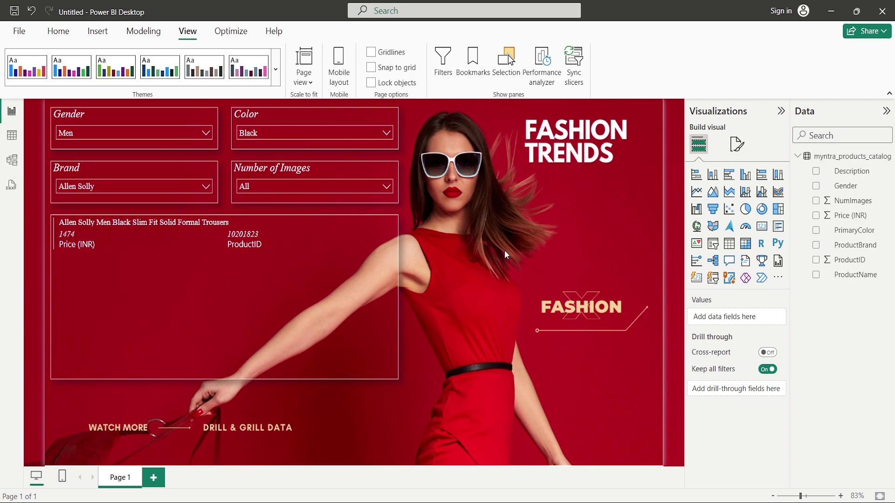
{"action": "left_click", "coordinate": [351, 187]}
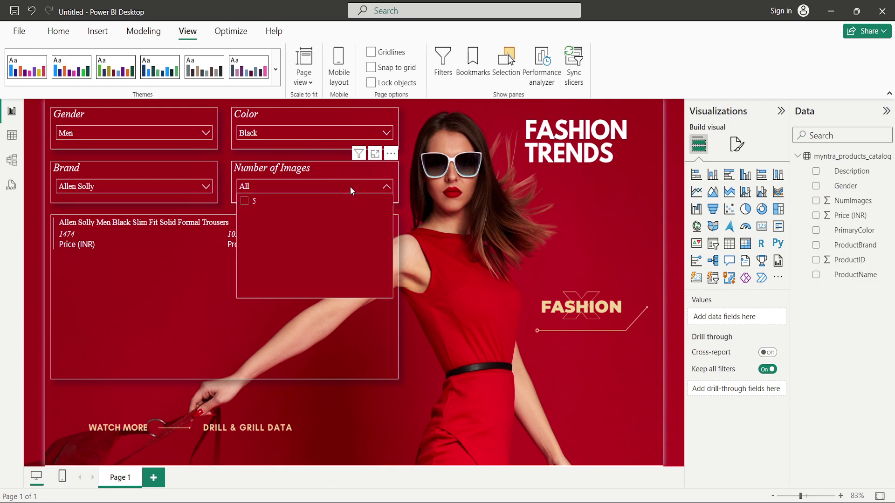
{"action": "left_click", "coordinate": [476, 209]}
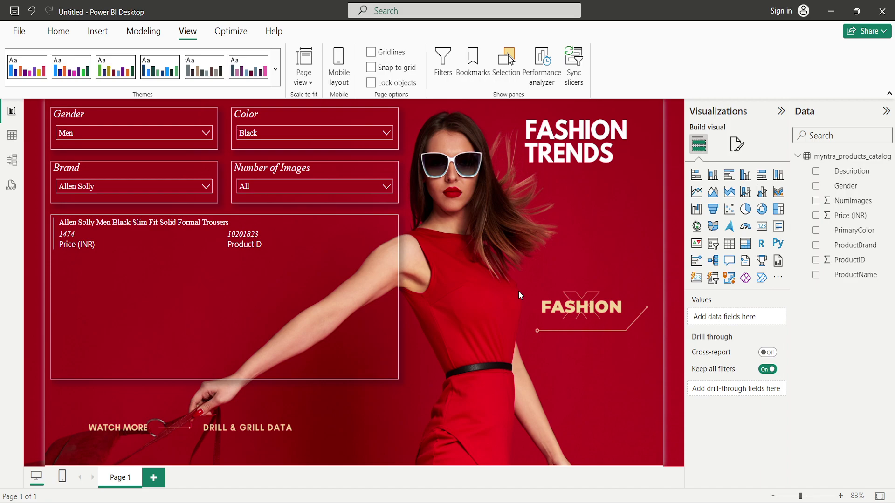
Step: Collapse the Visualizations and Data panes to give the report canvas more room
{"action": "left_click", "coordinate": [781, 112]}
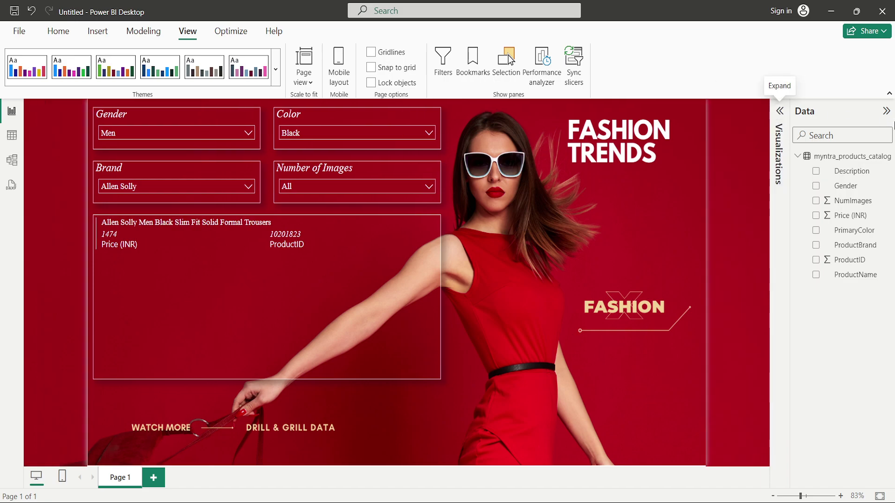
{"action": "left_click", "coordinate": [886, 112]}
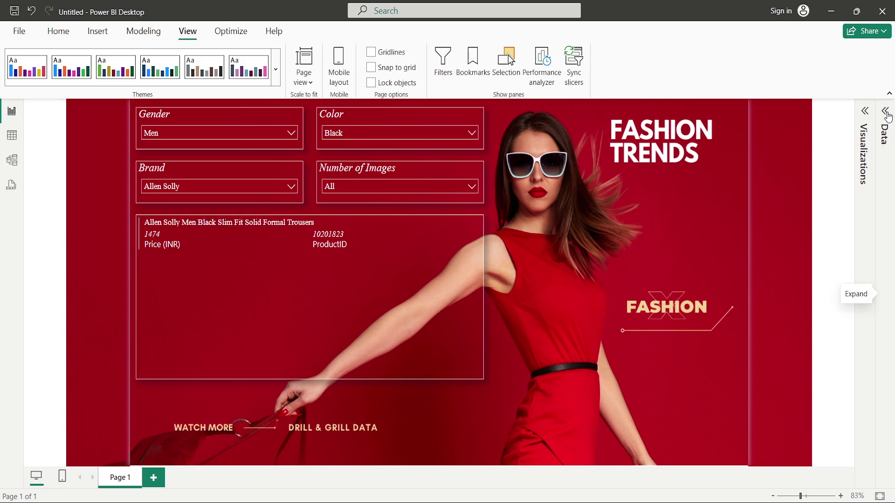